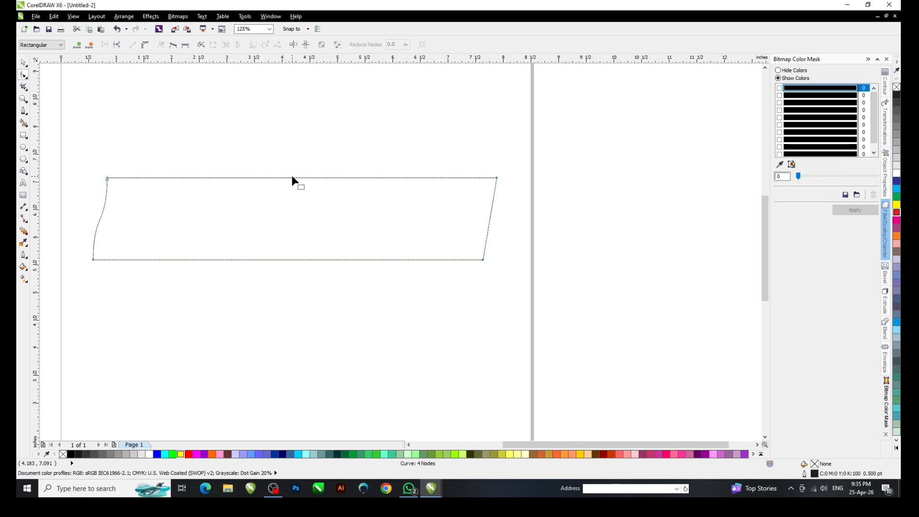
Step: Undo the last shape edits, then convert the rectangle's edges to curves, bending the top edge downward and the bottom edge upward
{"action": "key", "text": "ctrl+z"}
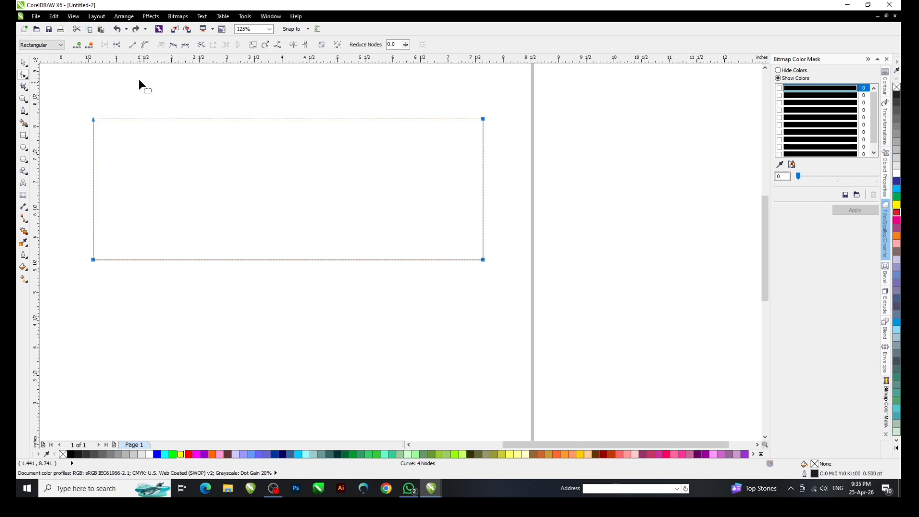
{"action": "left_click", "coordinate": [144, 47]}
{"action": "left_click_drag", "start_coordinate": [213, 121], "coordinate": [254, 307]}
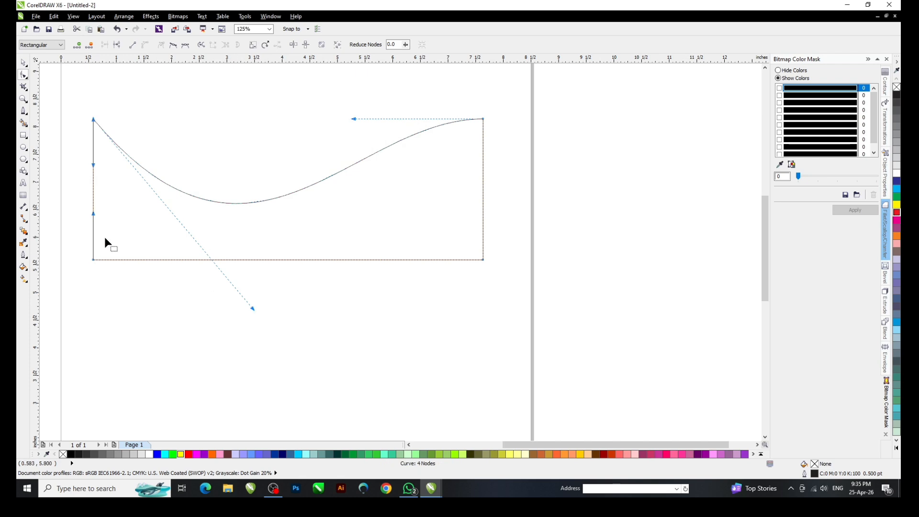
{"action": "left_click_drag", "start_coordinate": [64, 245], "coordinate": [109, 276]}
{"action": "left_click_drag", "start_coordinate": [222, 262], "coordinate": [163, 190]}
Step: Fill the curved shape with purple and convert it to a 500 dpi RGB Color (24-bit) bitmap with anti-aliasing and transparent background
{"action": "key", "text": "space"}
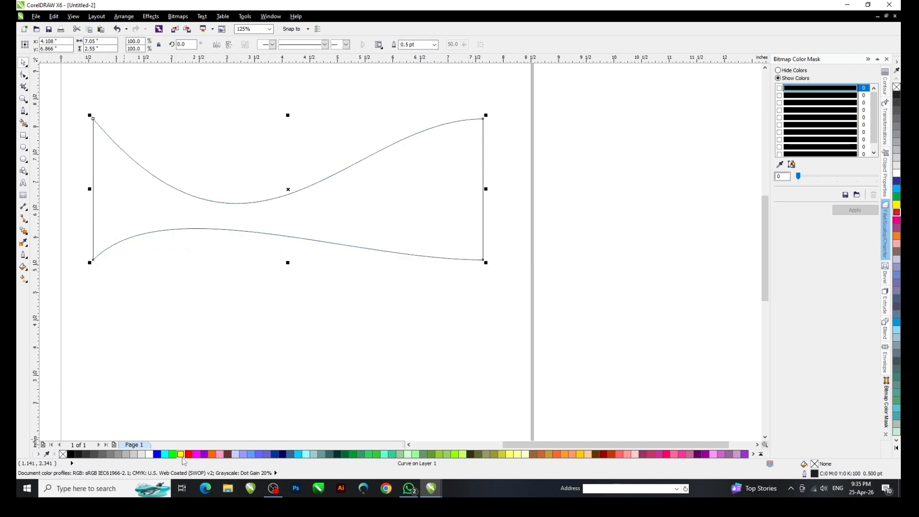
{"action": "left_click", "coordinate": [208, 455]}
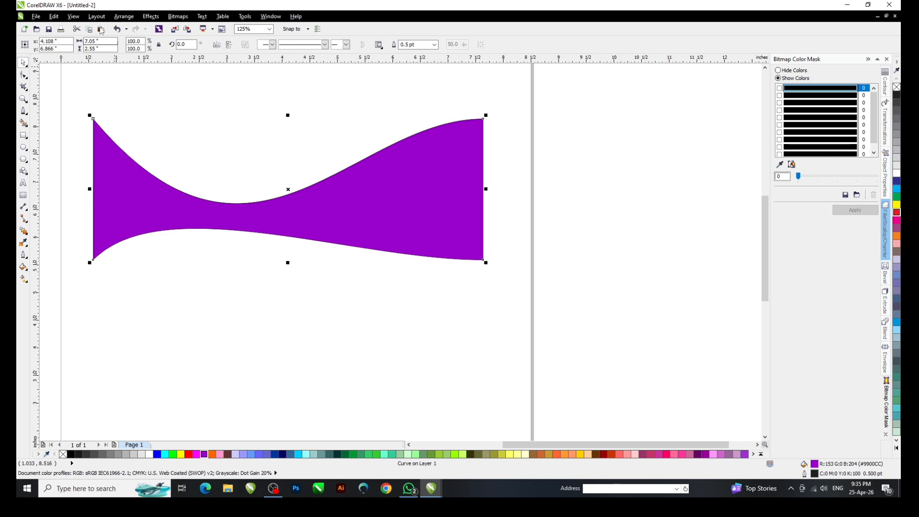
{"action": "left_click", "coordinate": [178, 16]}
{"action": "left_click", "coordinate": [196, 28]}
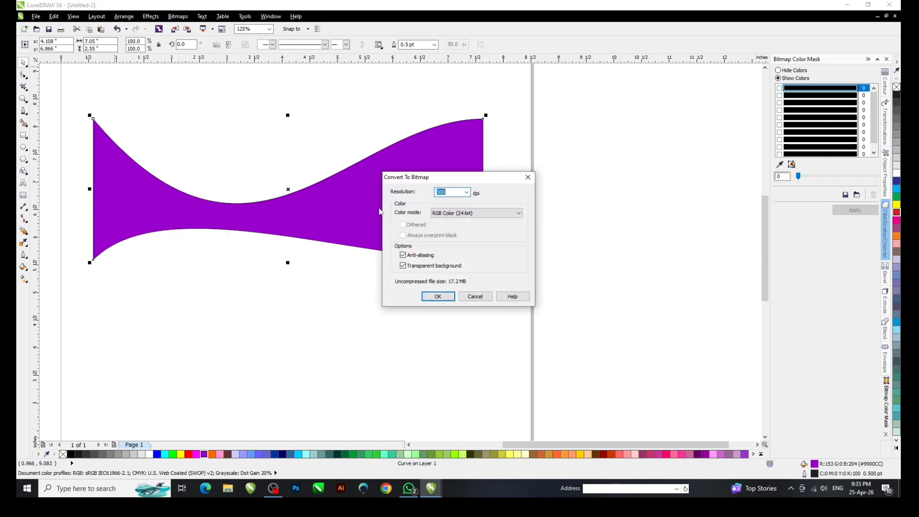
{"action": "left_click", "coordinate": [437, 297]}
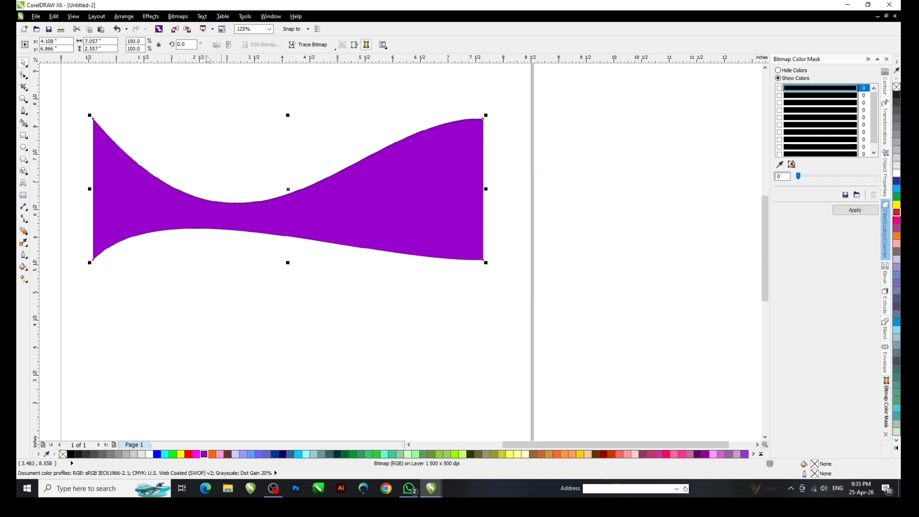
{"action": "left_click", "coordinate": [176, 16]}
{"action": "mouse_move", "coordinate": [197, 229]}
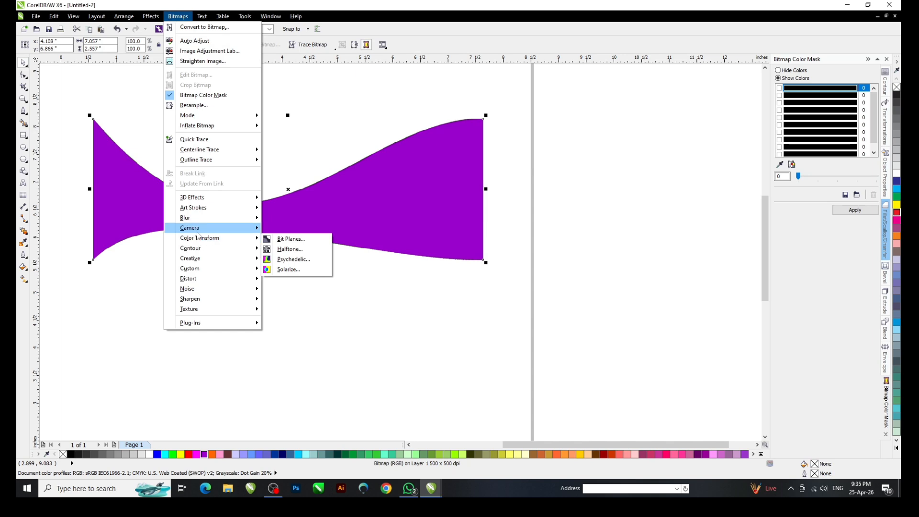
{"action": "left_click", "coordinate": [287, 229]}
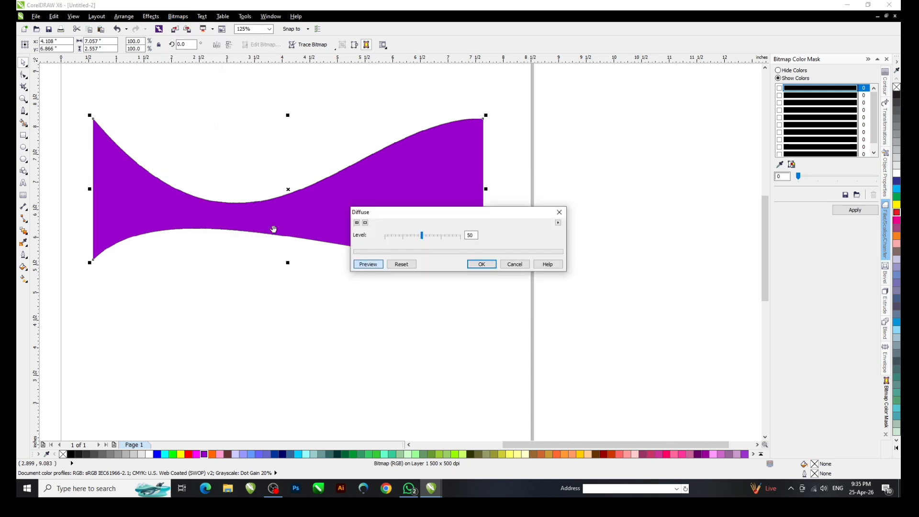
{"action": "left_click", "coordinate": [509, 264]}
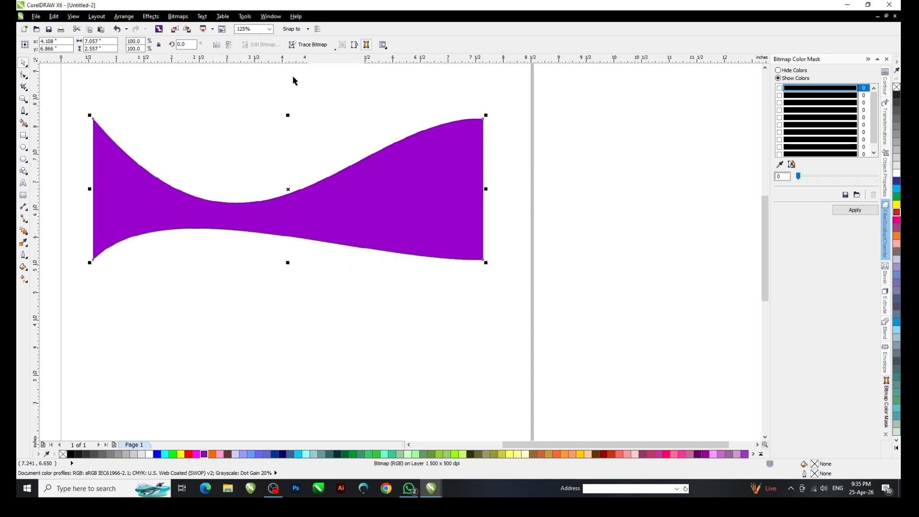
{"action": "left_click", "coordinate": [177, 16]}
{"action": "mouse_move", "coordinate": [201, 253]}
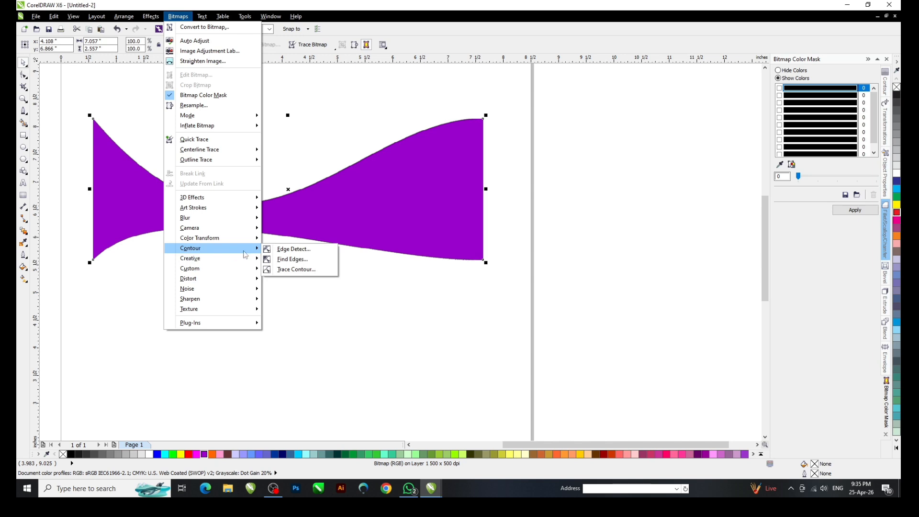
{"action": "mouse_move", "coordinate": [242, 258]}
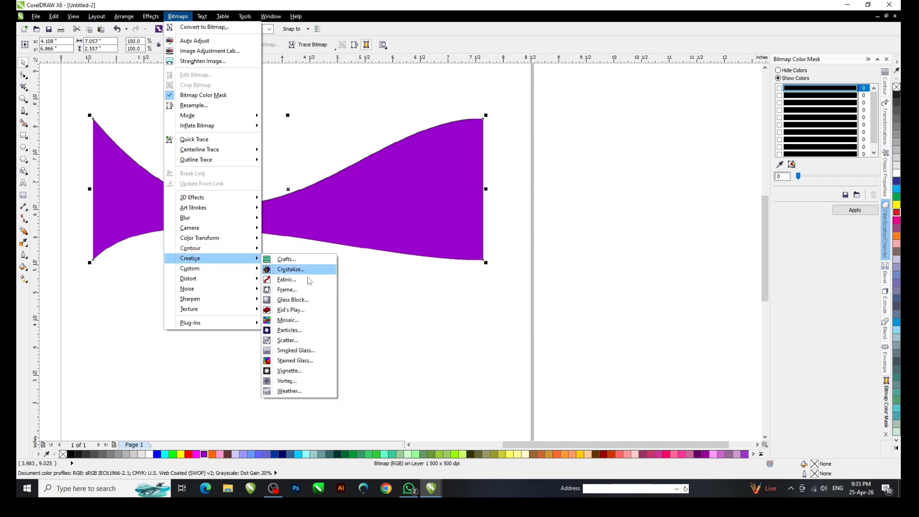
{"action": "left_click", "coordinate": [293, 300]}
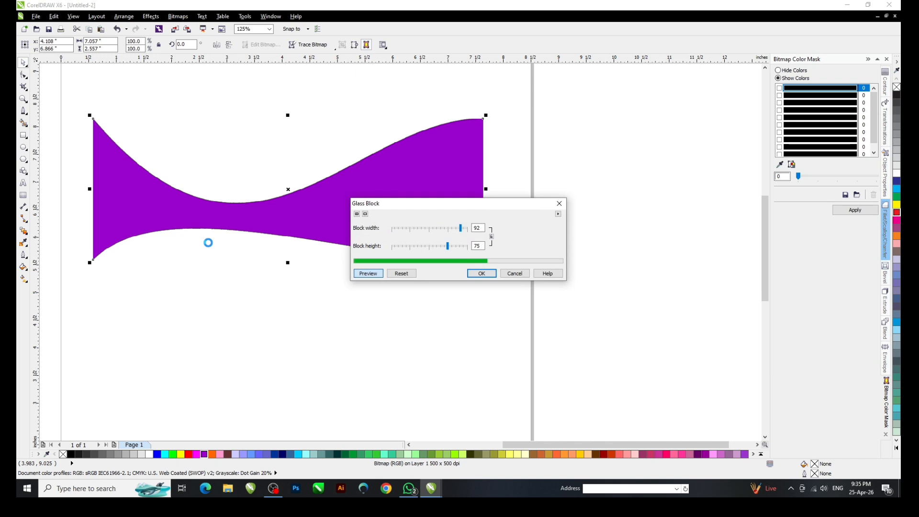
{"action": "left_click", "coordinate": [509, 273]}
Step: Apply the Creative Frame effect to the purple bitmap with the Square_1.cpt frame to give it brush-like ends
{"action": "left_click", "coordinate": [151, 16]}
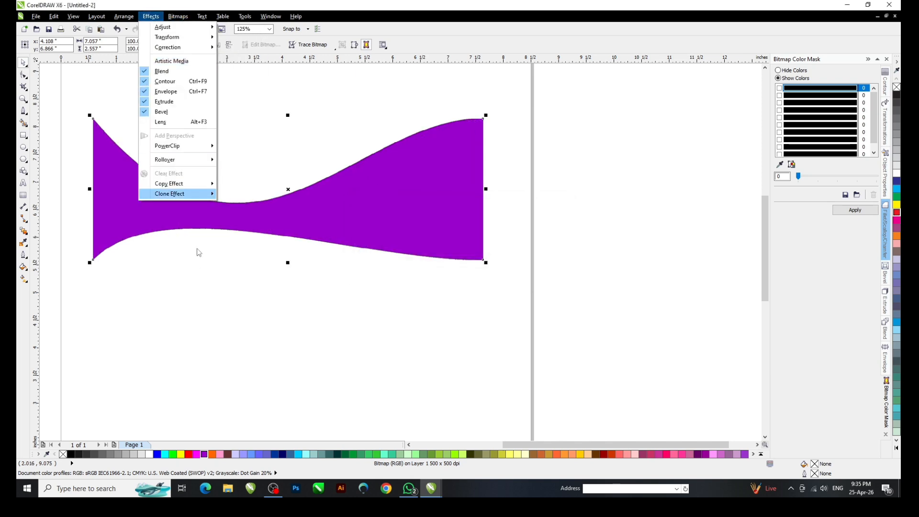
{"action": "mouse_move", "coordinate": [178, 17]}
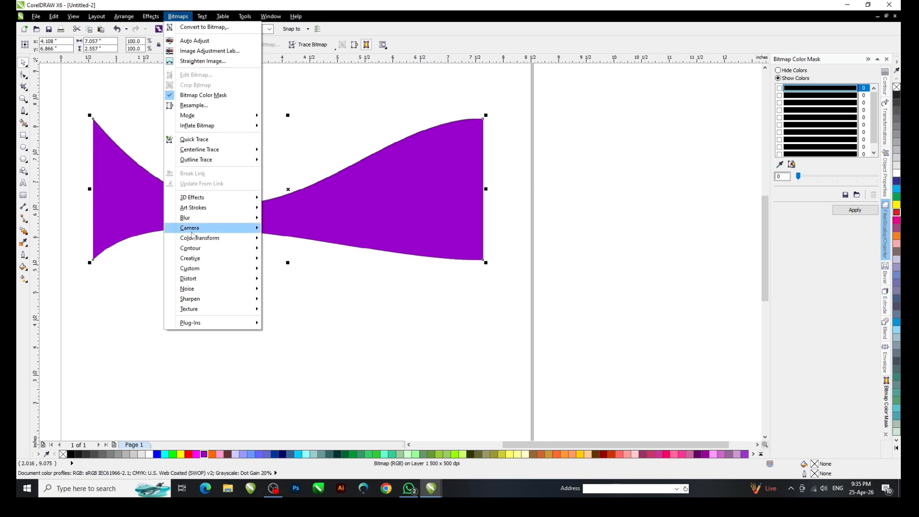
{"action": "mouse_move", "coordinate": [190, 262]}
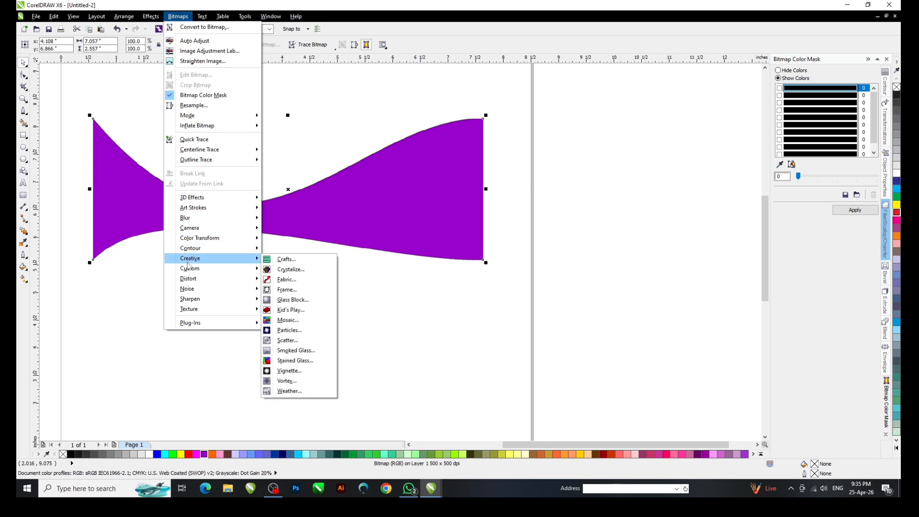
{"action": "left_click", "coordinate": [318, 292]}
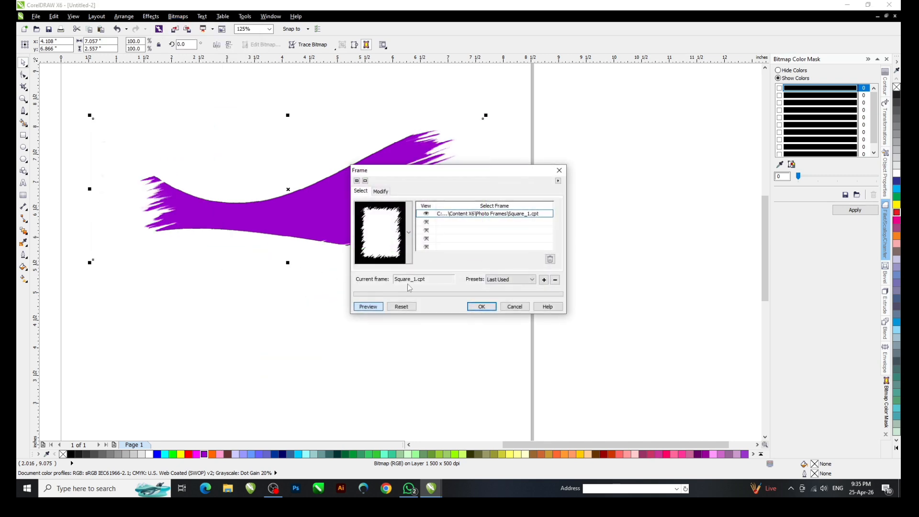
{"action": "left_click", "coordinate": [448, 231]}
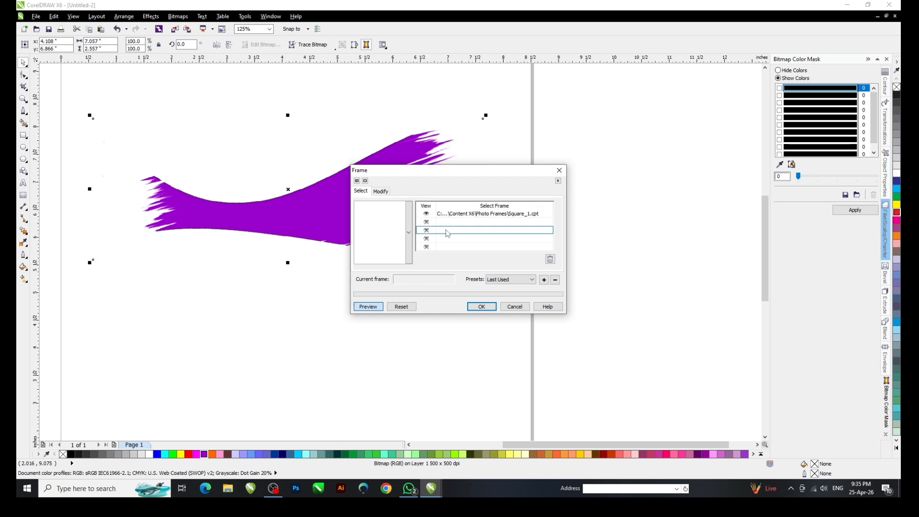
{"action": "left_click", "coordinate": [445, 246]}
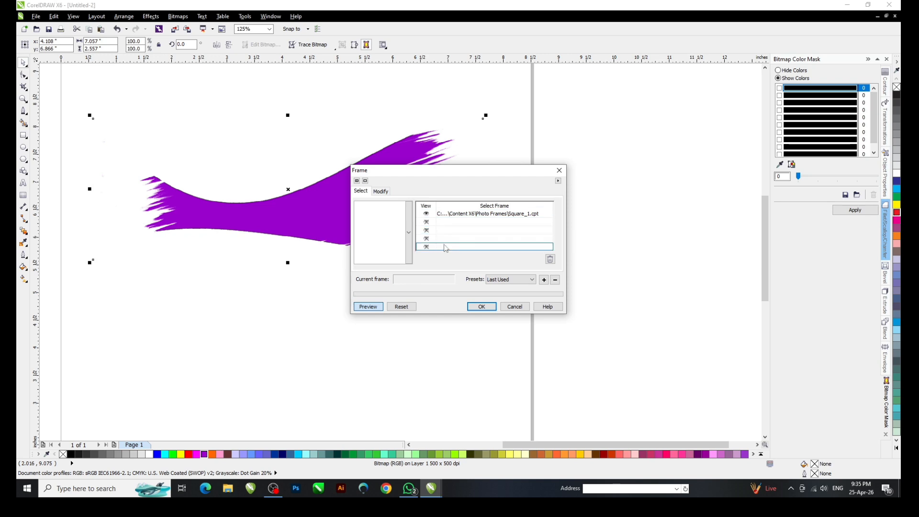
{"action": "left_click", "coordinate": [473, 306]}
{"action": "left_click", "coordinate": [478, 310]}
{"action": "scroll", "coordinate": [365, 221], "scroll_direction": "up", "scroll_amount": 4}
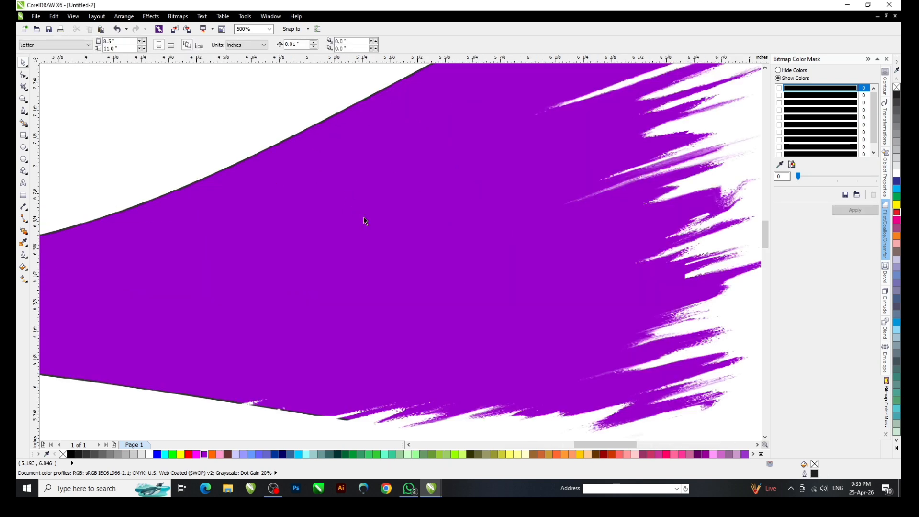
{"action": "left_click", "coordinate": [365, 221]}
Step: Draw a six-sided polygon about 5.04 by 5.08 inches on the page below the purple brush shape
{"action": "scroll", "coordinate": [365, 221], "scroll_direction": "down", "scroll_amount": 4}
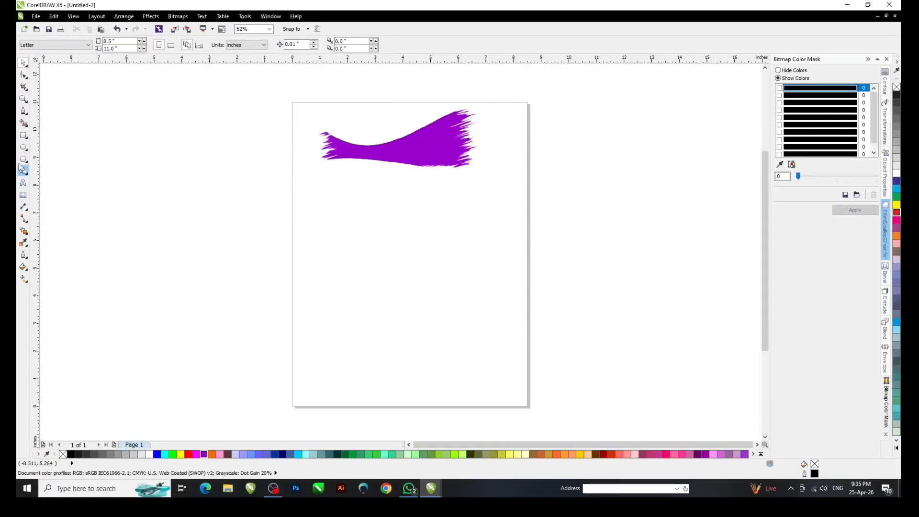
{"action": "left_click", "coordinate": [21, 148]}
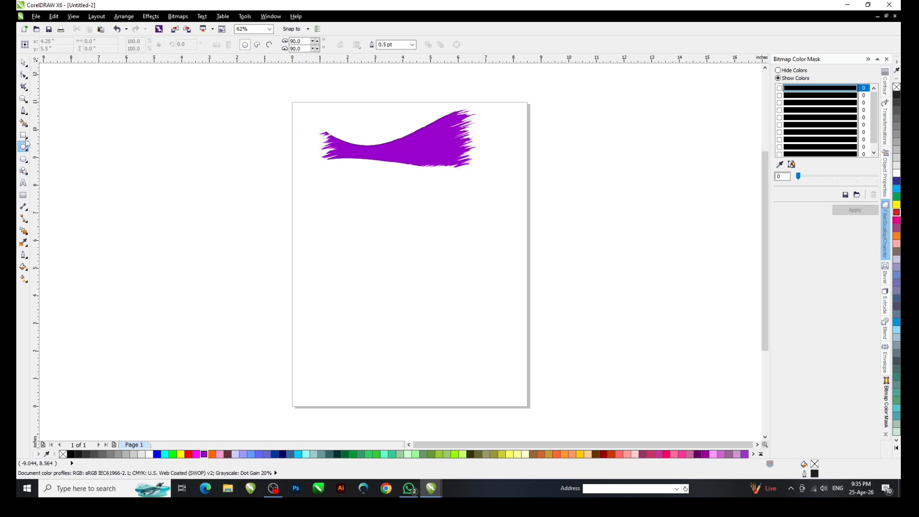
{"action": "left_click", "coordinate": [23, 160]}
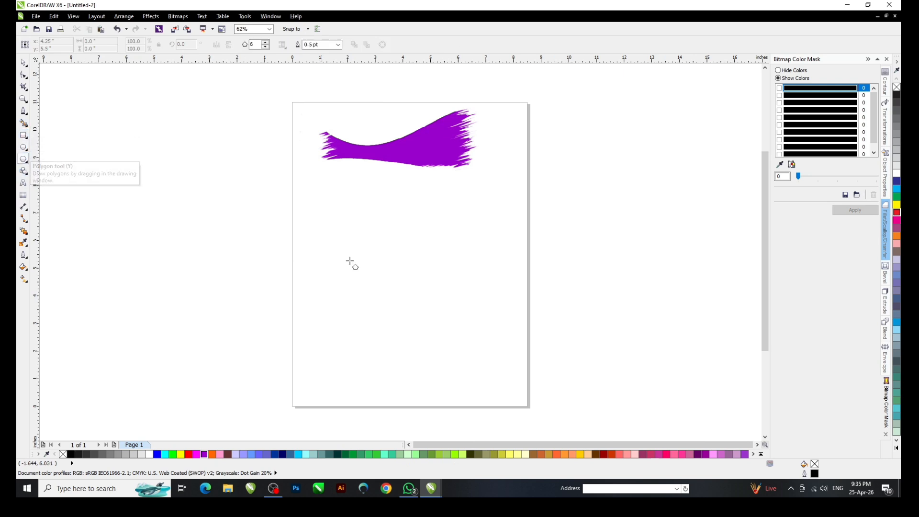
{"action": "mouse_move", "coordinate": [337, 211]}
{"action": "left_mouse_down"}
{"action": "mouse_move", "coordinate": [447, 338]}
{"action": "mouse_move", "coordinate": [482, 357]}
{"action": "left_mouse_up"}
{"action": "scroll", "coordinate": [453, 297], "scroll_direction": "up", "scroll_amount": 2}
{"action": "key", "text": "space"}
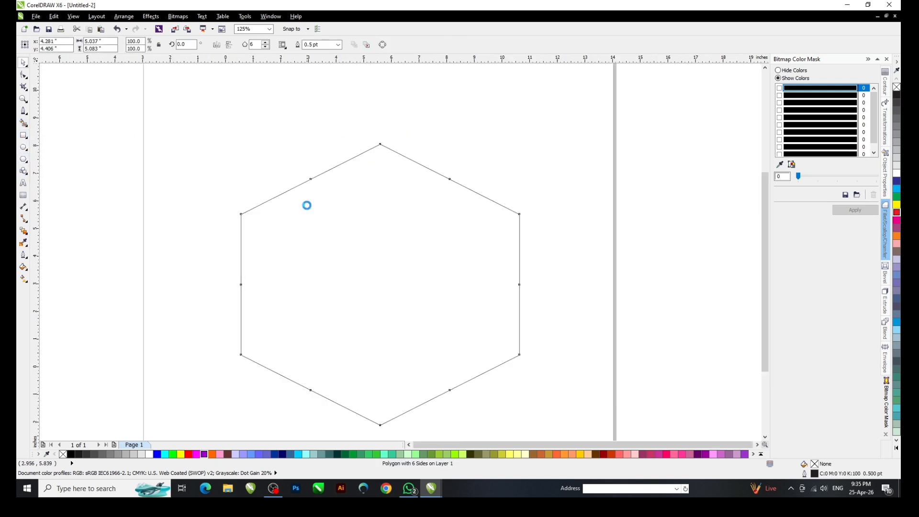
Step: Duplicate the hexagon about 1.8 inches to the right so that the copy overlaps the original
{"action": "scroll", "coordinate": [307, 205], "scroll_direction": "down", "scroll_amount": 1}
{"action": "scroll", "coordinate": [349, 234], "scroll_direction": "up", "scroll_amount": 1}
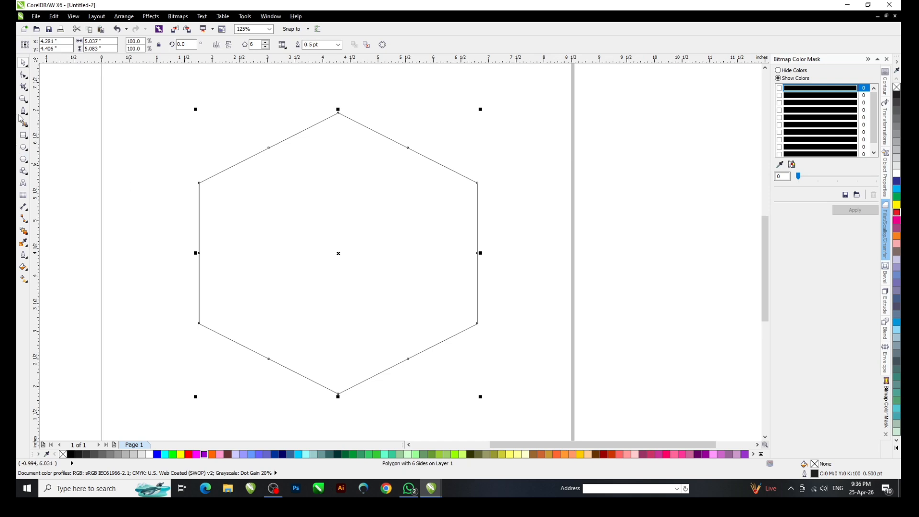
{"action": "left_click_drag", "start_coordinate": [335, 231], "coordinate": [434, 236]}
{"action": "right_click", "coordinate": [434, 236]}
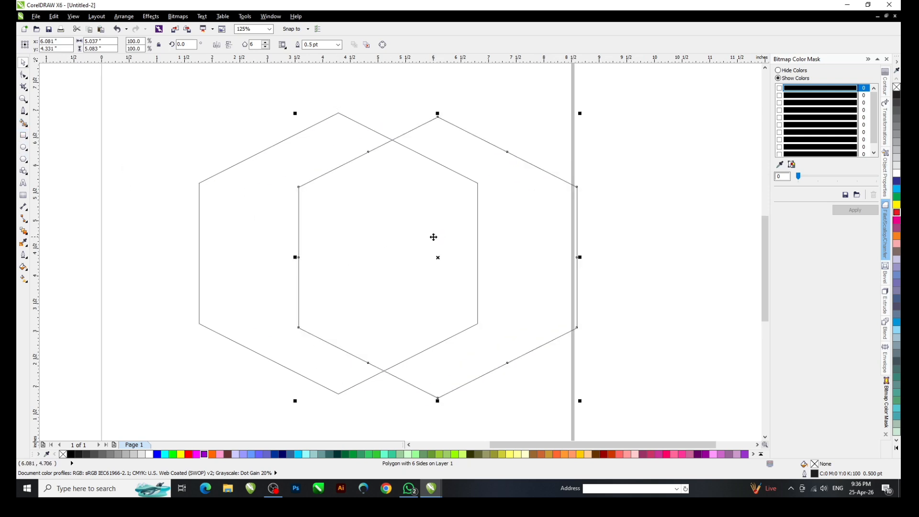
Step: Fill the original hexagon with red and its overlapping copy with black
{"action": "left_click", "coordinate": [206, 206], "text": "shift"}
{"action": "left_click", "coordinate": [136, 233]}
{"action": "left_click", "coordinate": [236, 234]}
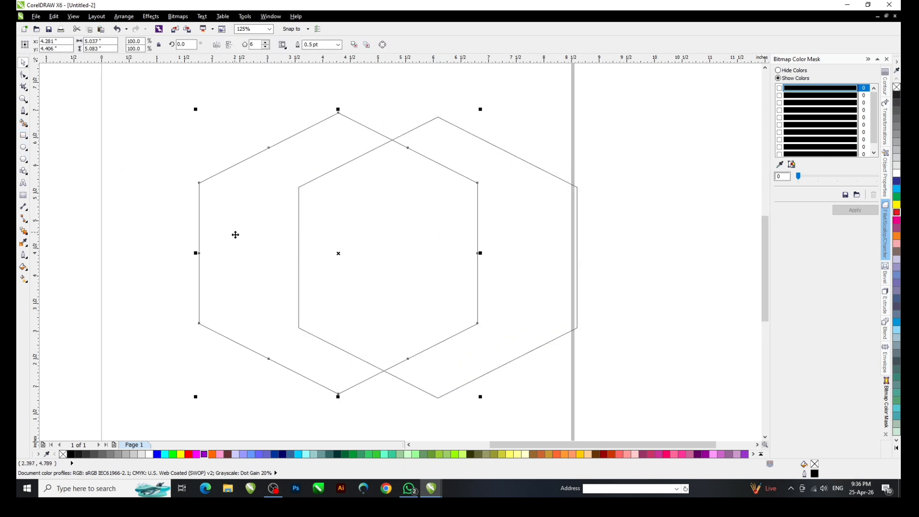
{"action": "left_click", "coordinate": [192, 454]}
{"action": "left_click", "coordinate": [498, 310]}
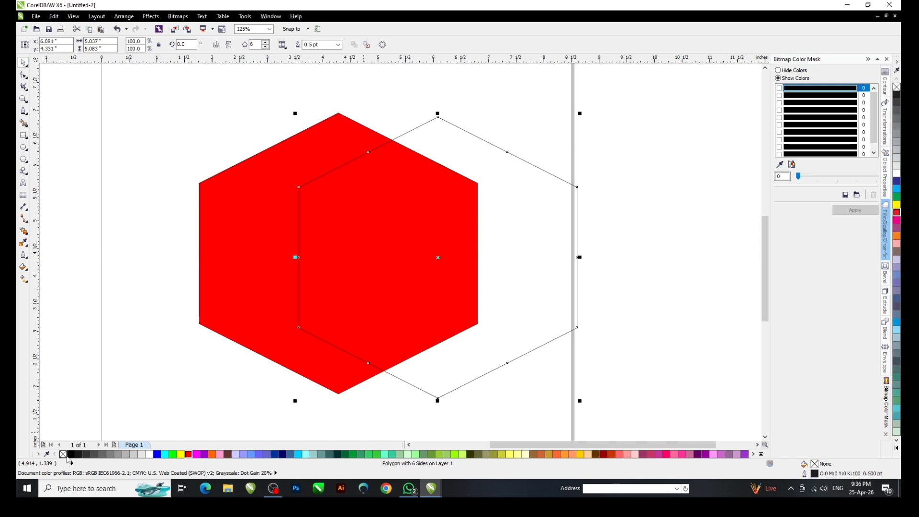
{"action": "left_click", "coordinate": [71, 454]}
Step: Convert both hexagons together into one 500 dpi RGB Color (24-bit) bitmap with anti-aliasing and transparent background
{"action": "left_click", "coordinate": [282, 234], "text": "shift"}
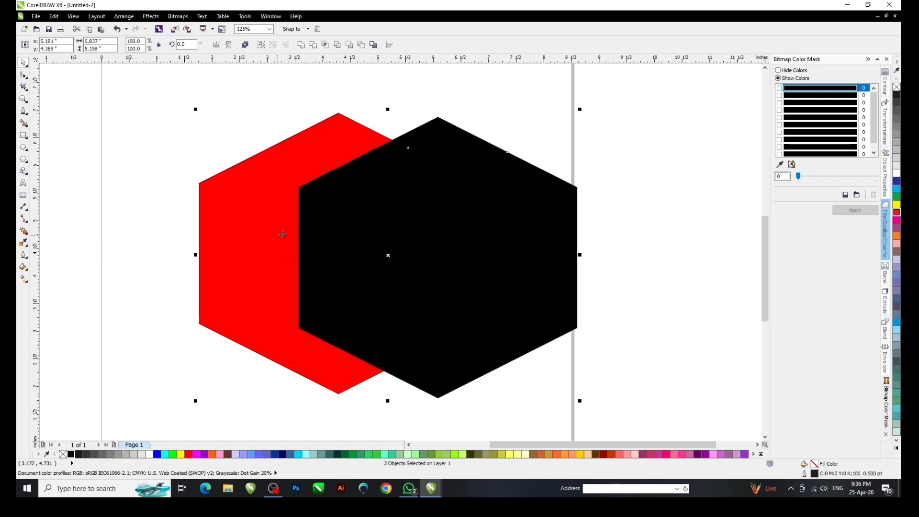
{"action": "left_click", "coordinate": [173, 16]}
{"action": "left_click", "coordinate": [201, 27]}
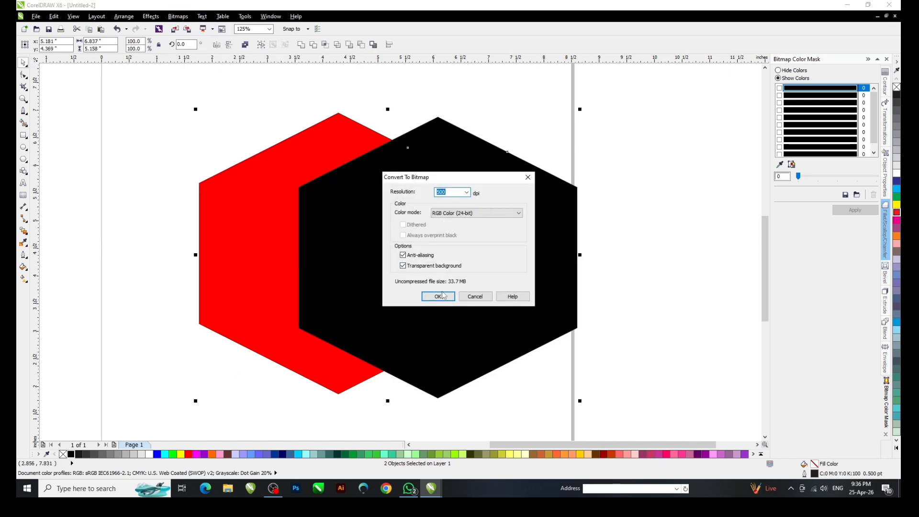
{"action": "left_click", "coordinate": [439, 296]}
{"action": "left_click", "coordinate": [177, 16]}
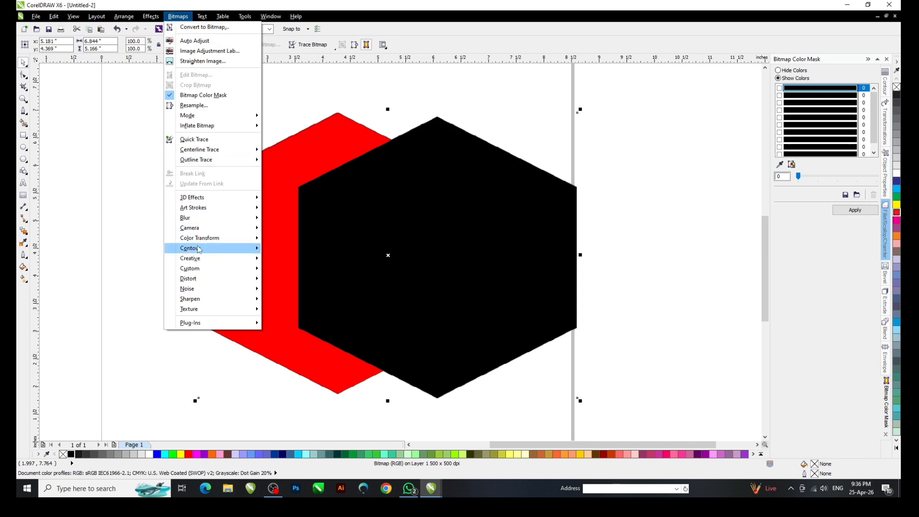
{"action": "mouse_move", "coordinate": [199, 259]}
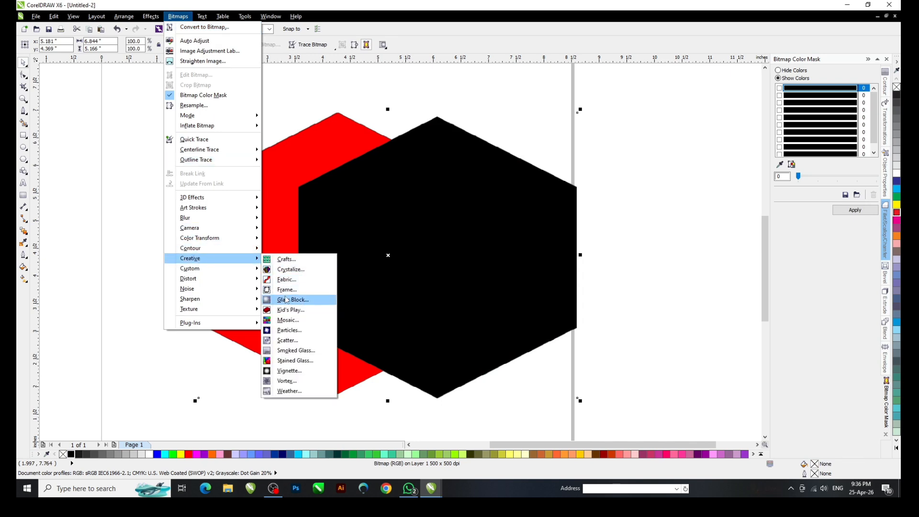
{"action": "left_click", "coordinate": [282, 319]}
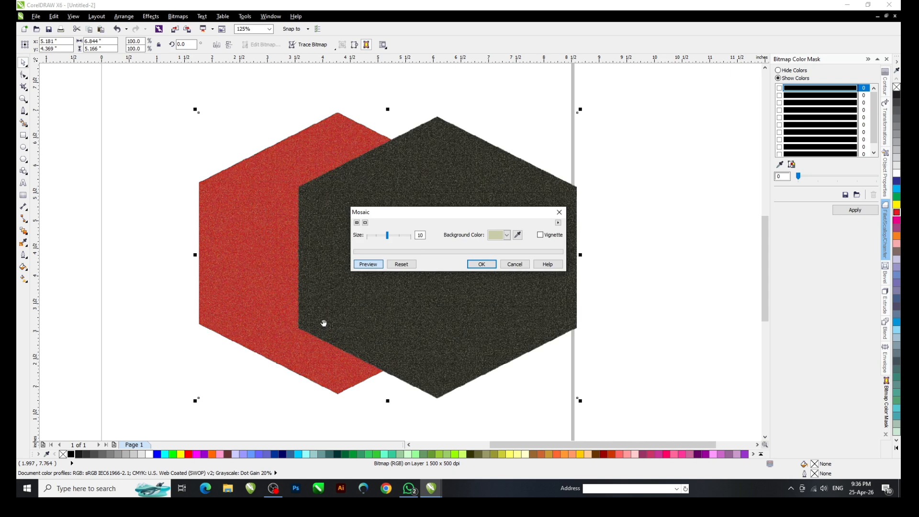
{"action": "left_click", "coordinate": [515, 264]}
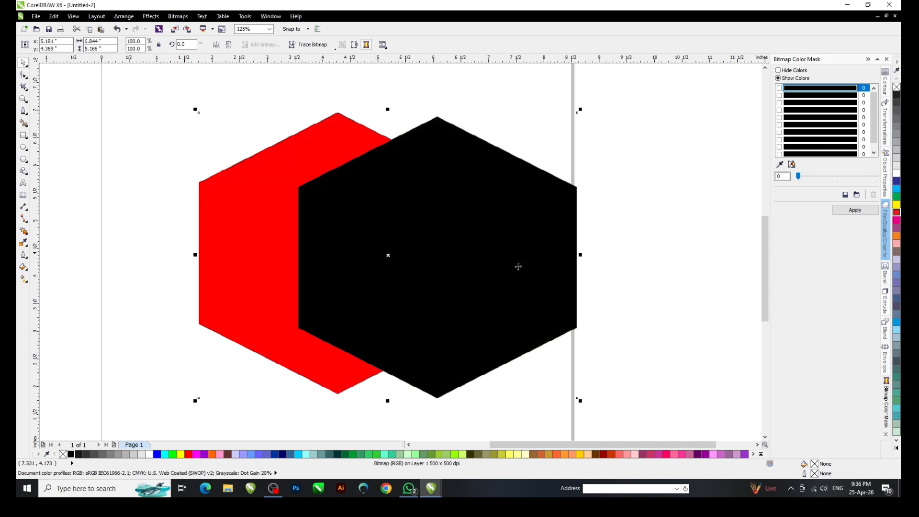
Step: Apply the Ripple distortion to the hexagon bitmap with period 5, amplitude 7 and angle 90
{"action": "left_click", "coordinate": [177, 17]}
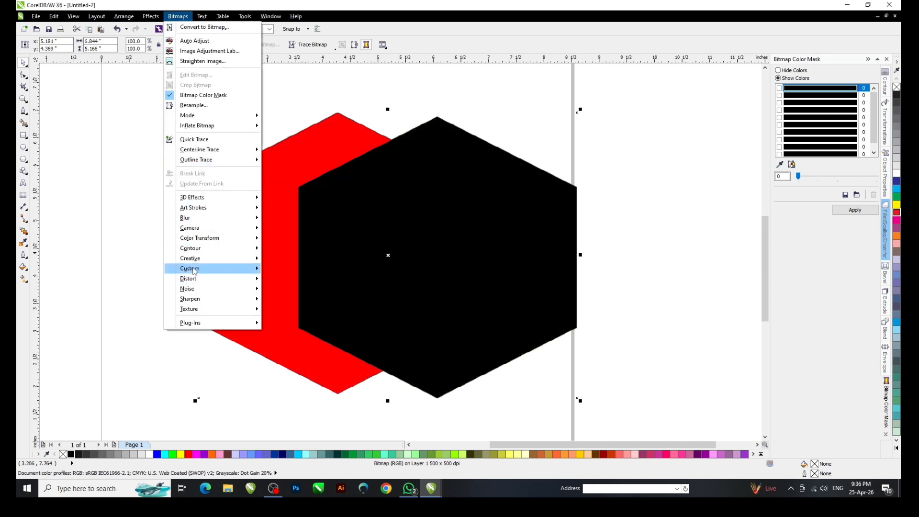
{"action": "mouse_move", "coordinate": [206, 270]}
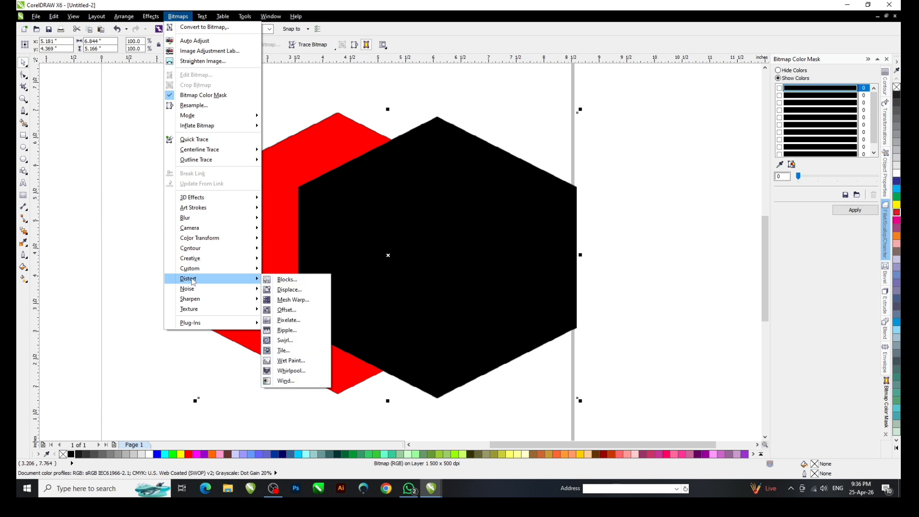
{"action": "left_click", "coordinate": [287, 330]}
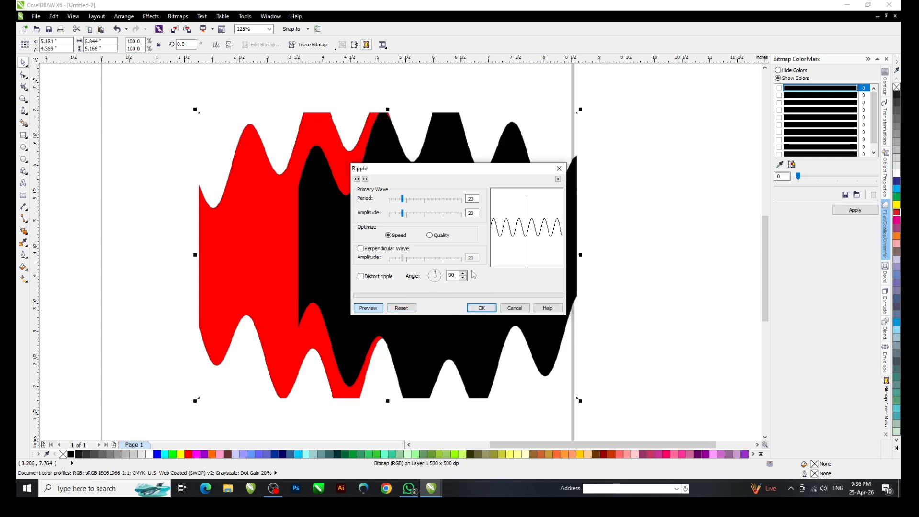
{"action": "left_click", "coordinate": [395, 213]}
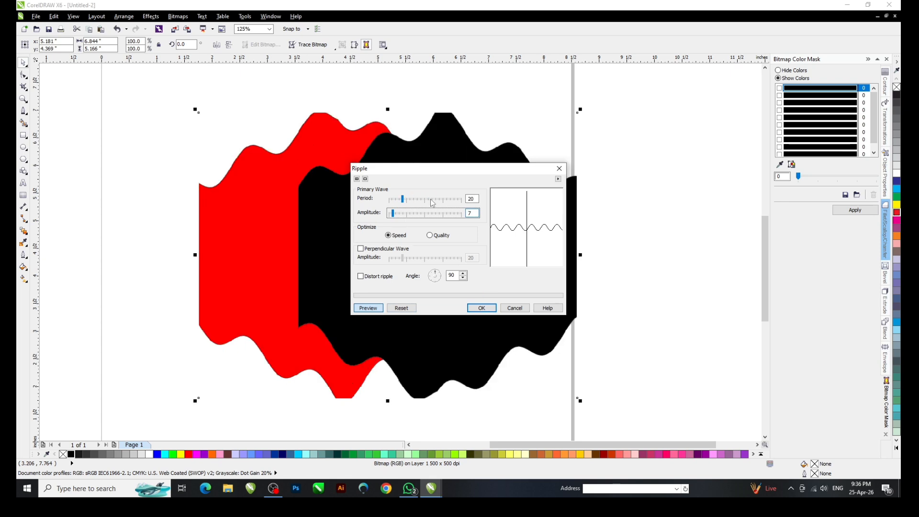
{"action": "left_click", "coordinate": [441, 201]}
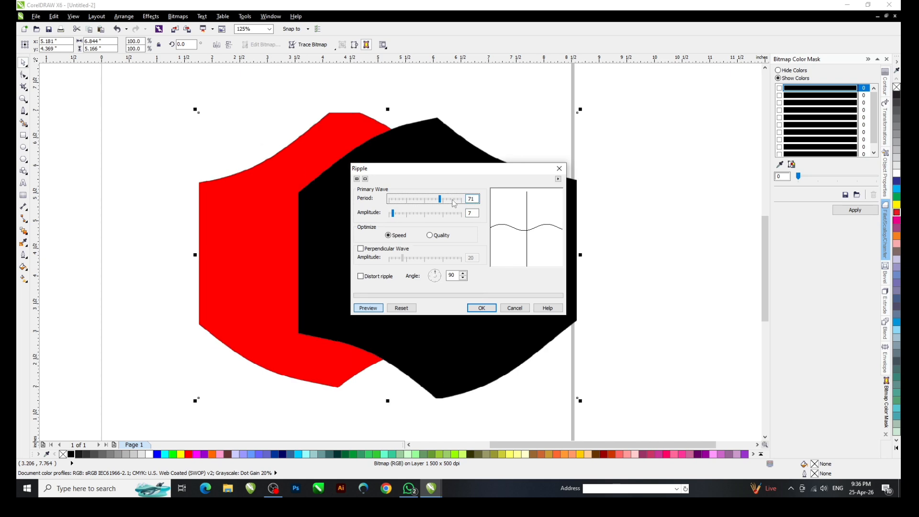
{"action": "left_click", "coordinate": [391, 199]}
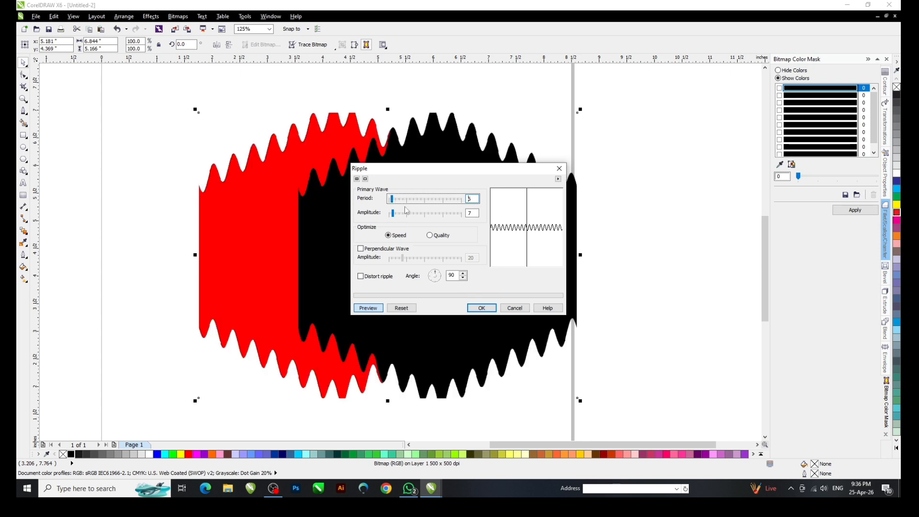
{"action": "left_click", "coordinate": [481, 308]}
Step: Move the rippled hexagon bitmap about 1 inch left and 1.4 inches up, closer to the purple brush stroke
{"action": "scroll", "coordinate": [480, 304], "scroll_direction": "down", "scroll_amount": 5}
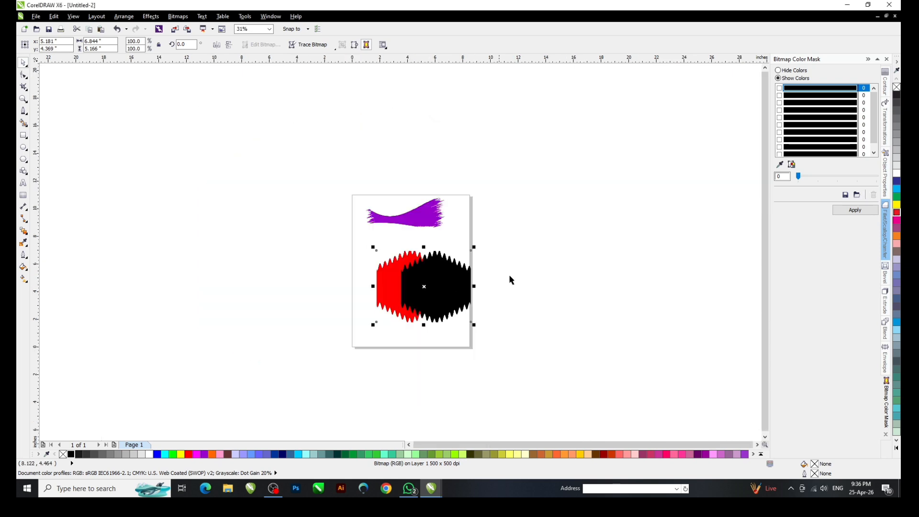
{"action": "left_click", "coordinate": [508, 279]}
{"action": "scroll", "coordinate": [417, 279], "scroll_direction": "up", "scroll_amount": 2}
{"action": "left_click_drag", "start_coordinate": [448, 296], "coordinate": [421, 257]}
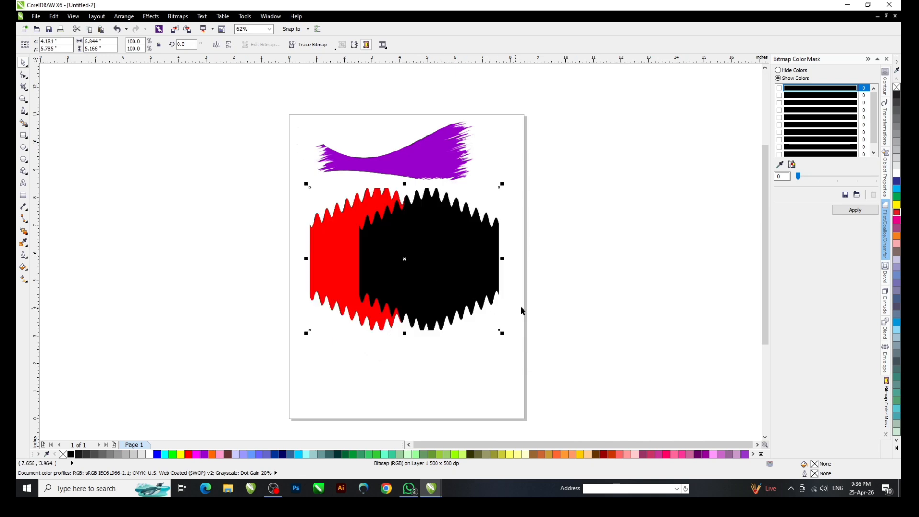
{"action": "scroll", "coordinate": [296, 156], "scroll_direction": "down", "scroll_amount": 1}
{"action": "scroll", "coordinate": [358, 234], "scroll_direction": "up", "scroll_amount": 1}
{"action": "left_click", "coordinate": [395, 302]}
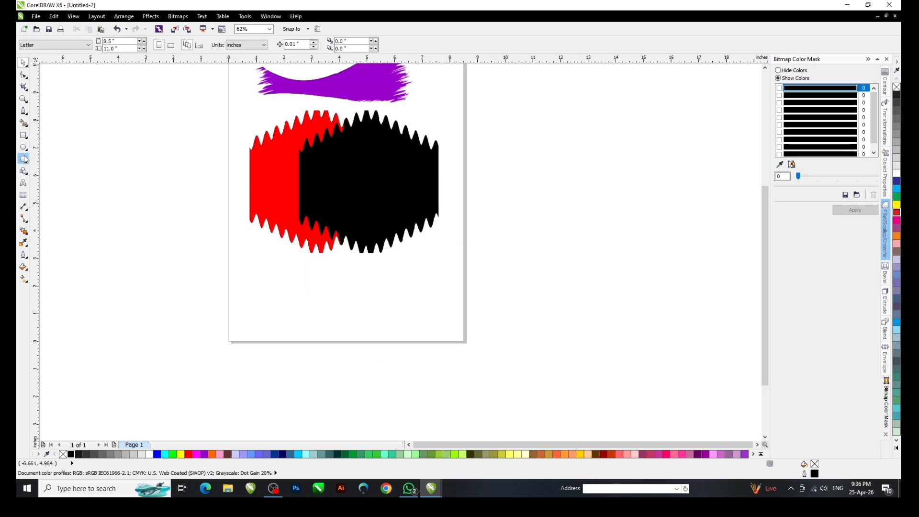
{"action": "left_click", "coordinate": [23, 135]}
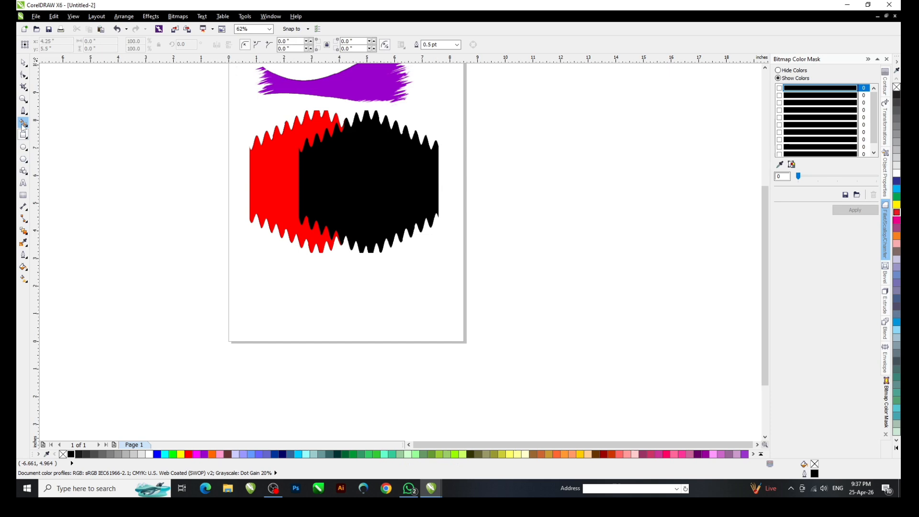
{"action": "left_click", "coordinate": [23, 87]}
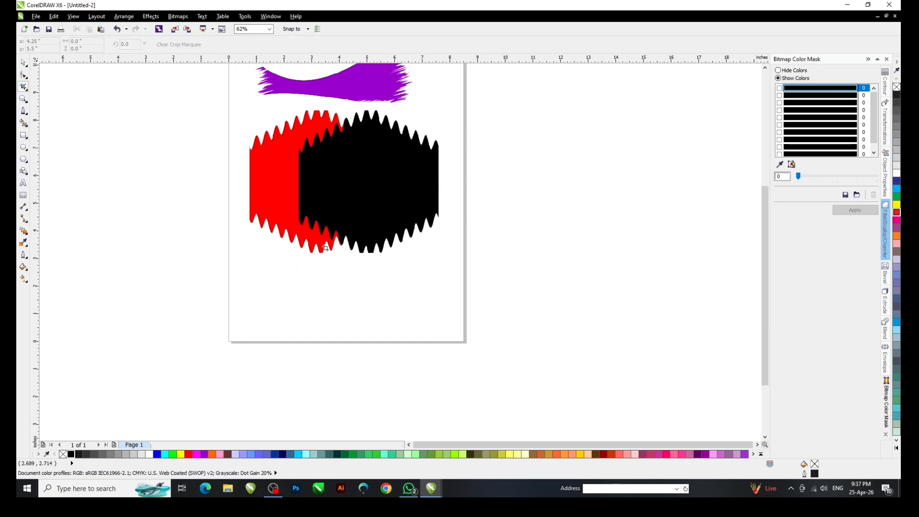
{"action": "left_click_drag", "start_coordinate": [242, 144], "coordinate": [309, 194]}
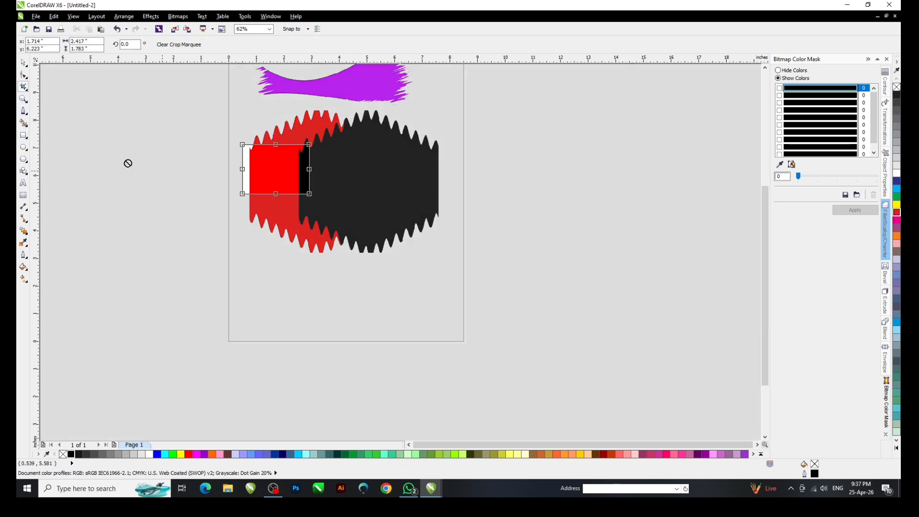
{"action": "left_click", "coordinate": [24, 63]}
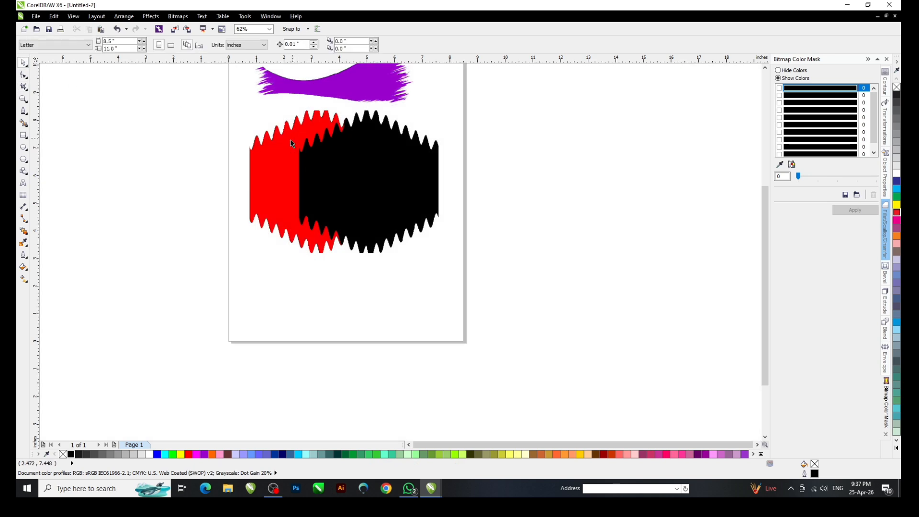
Step: Draw an ellipse about 4.27 by 3.15 inches below the rippled hexagons and fill it with red
{"action": "left_click", "coordinate": [23, 147]}
{"action": "left_click_drag", "start_coordinate": [234, 268], "coordinate": [353, 356]}
{"action": "key", "text": "space"}
{"action": "left_click", "coordinate": [190, 454]}
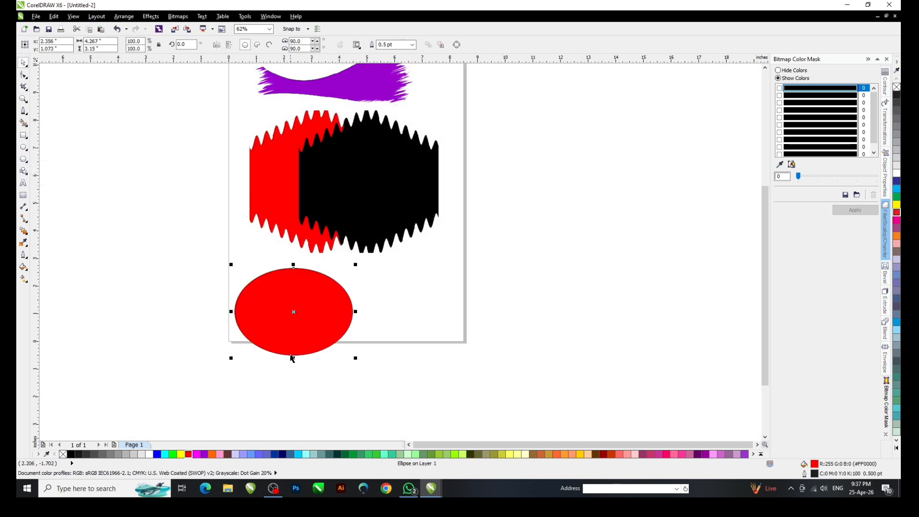
Step: Duplicate the red ellipse about 0.9 inches lower so the two overlap, and fill the copy with gray (#B3B3B3)
{"action": "scroll", "coordinate": [291, 350], "scroll_direction": "up", "scroll_amount": 2}
{"action": "left_click_drag", "start_coordinate": [303, 322], "coordinate": [301, 372]}
{"action": "right_click", "coordinate": [300, 372]}
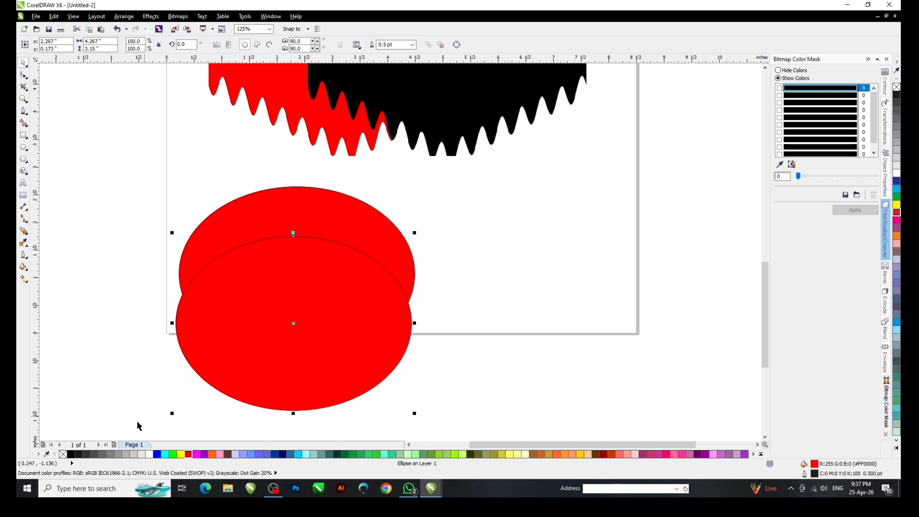
{"action": "left_click", "coordinate": [142, 454]}
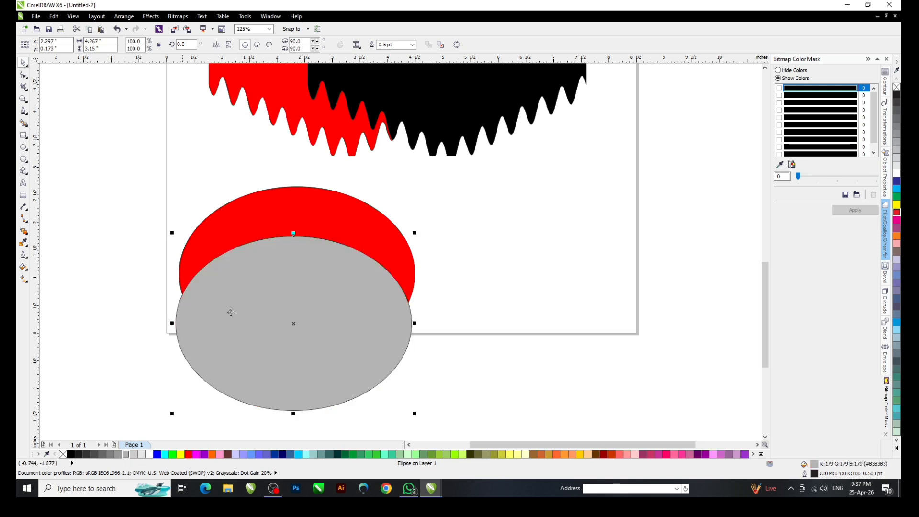
Step: Remove both ellipses' outlines and convert them together into a 500 dpi RGB Color (24-bit) bitmap with anti-aliasing and transparent background
{"action": "left_click", "coordinate": [335, 209], "text": "shift"}
{"action": "right_click", "coordinate": [896, 87]}
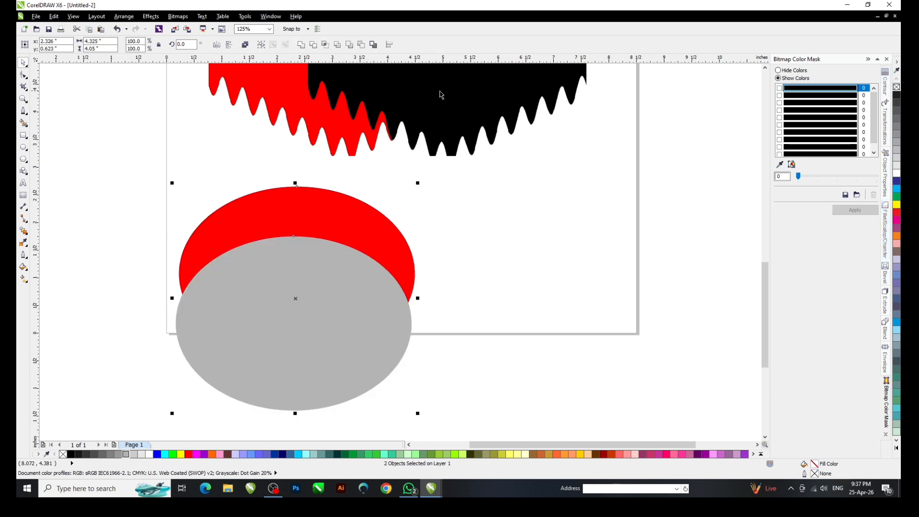
{"action": "left_click", "coordinate": [186, 15]}
{"action": "left_click", "coordinate": [197, 27]}
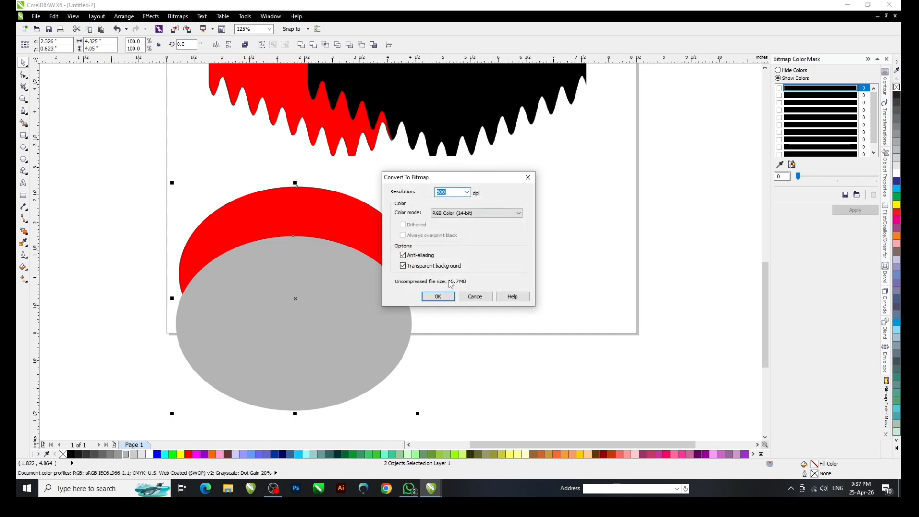
{"action": "left_click", "coordinate": [440, 294]}
Step: Apply a Page Curl to the ellipse bitmap's upper-right corner with vertical direction, transparent paper and 50% width and height
{"action": "left_click", "coordinate": [178, 16]}
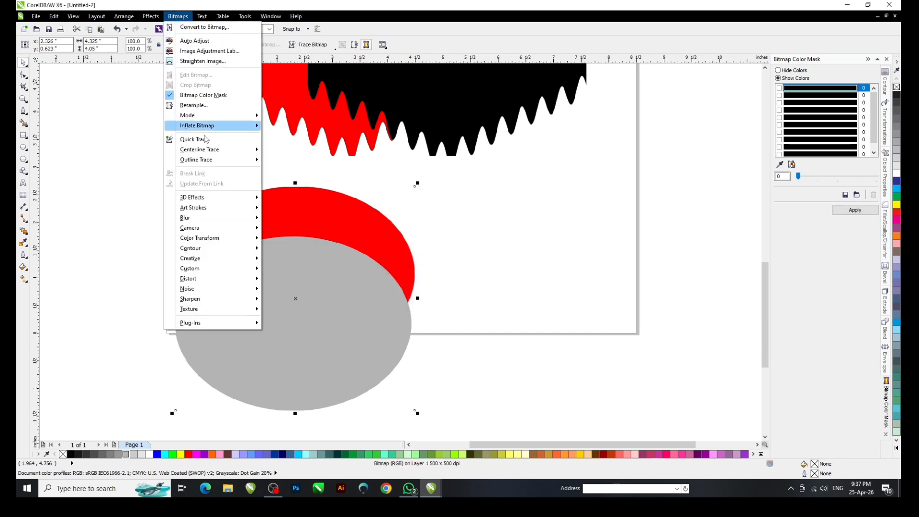
{"action": "mouse_move", "coordinate": [200, 198]}
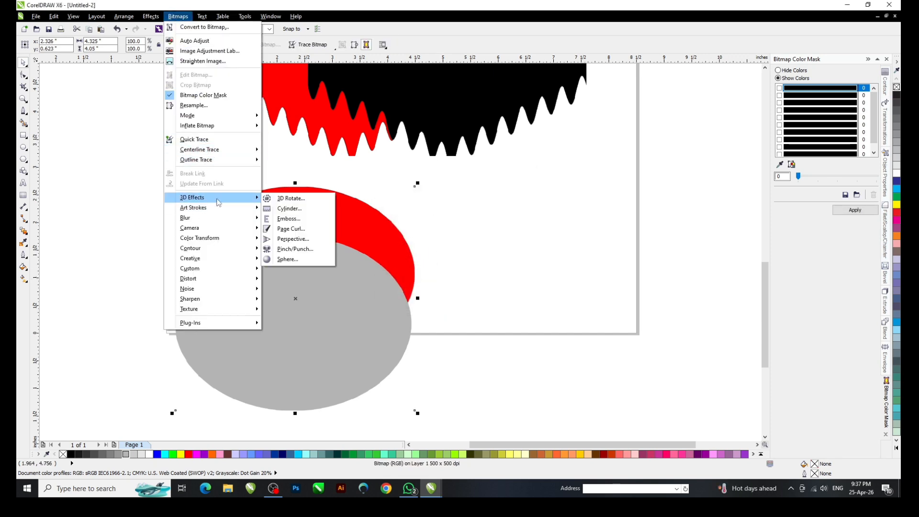
{"action": "left_click", "coordinate": [292, 229]}
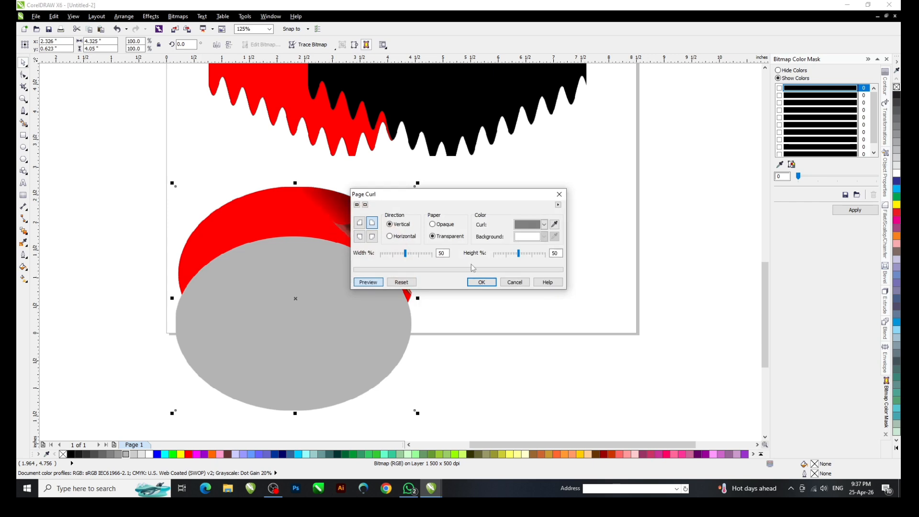
{"action": "left_click", "coordinate": [482, 282]}
{"action": "left_click", "coordinate": [450, 236]}
{"action": "scroll", "coordinate": [369, 270], "scroll_direction": "up", "scroll_amount": 2}
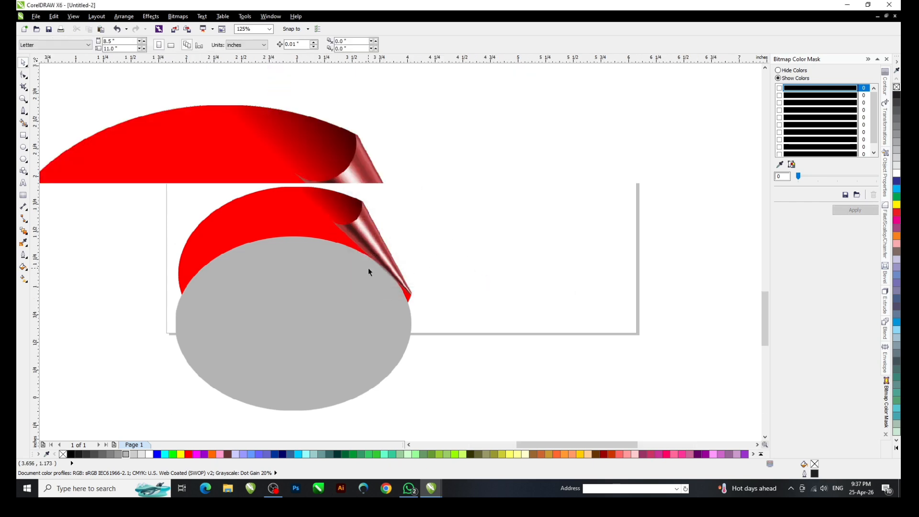
{"action": "left_click", "coordinate": [417, 176]}
{"action": "scroll", "coordinate": [361, 180], "scroll_direction": "down", "scroll_amount": 2}
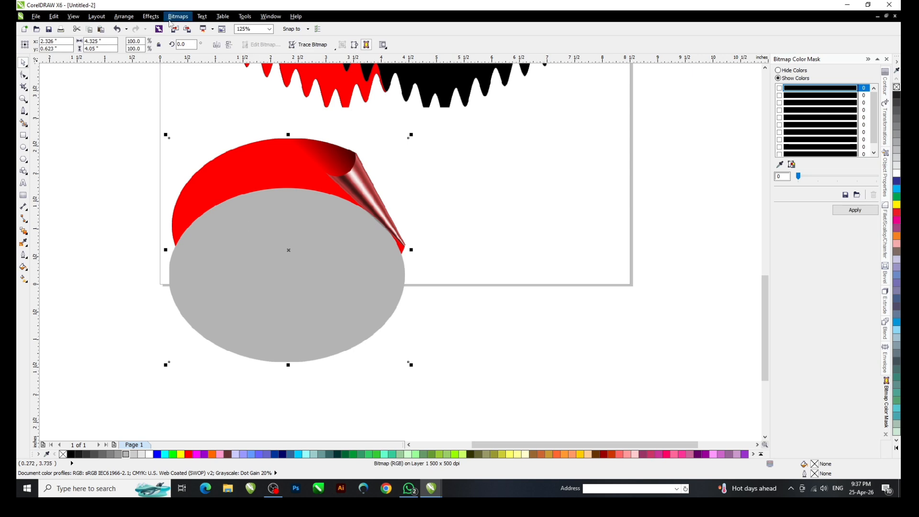
{"action": "left_click", "coordinate": [150, 16]}
{"action": "mouse_move", "coordinate": [190, 22]}
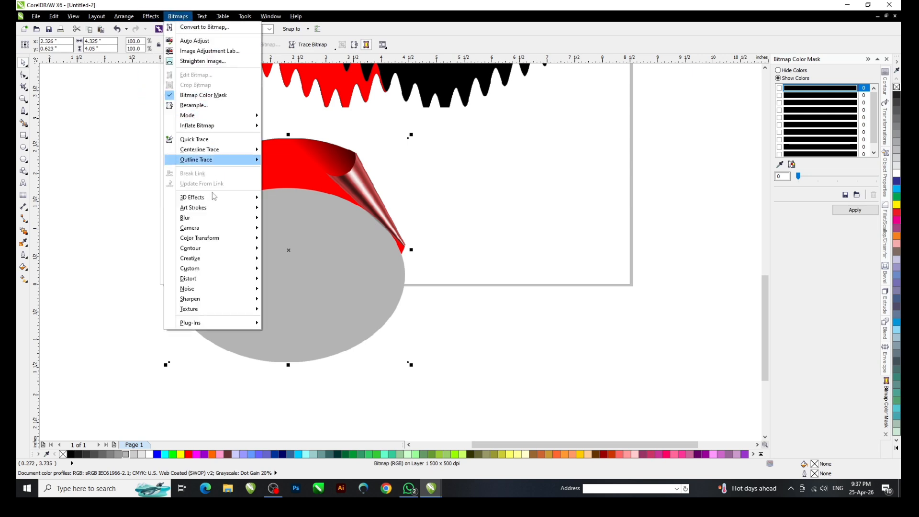
{"action": "mouse_move", "coordinate": [238, 201]}
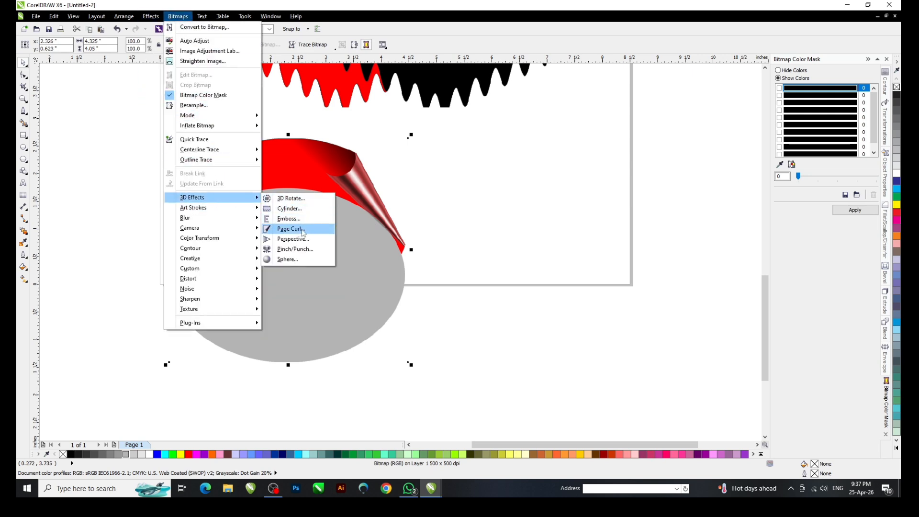
{"action": "left_click", "coordinate": [287, 238]}
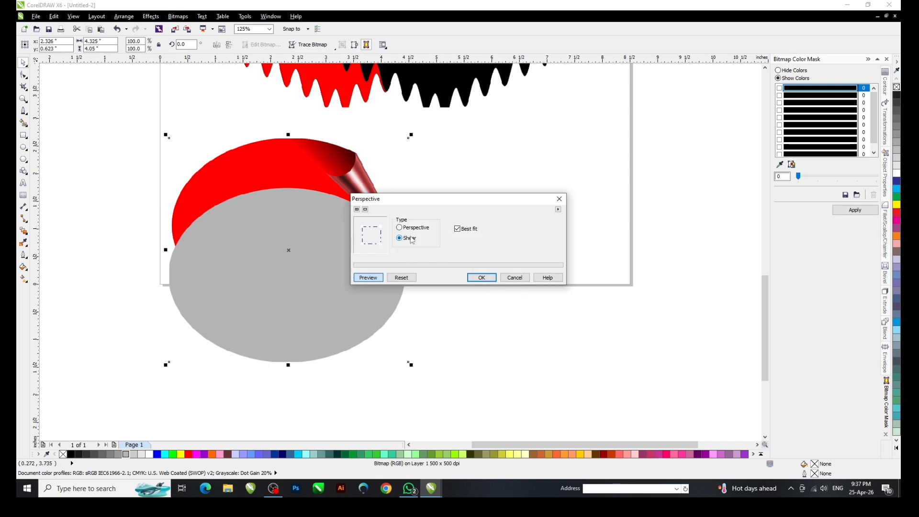
{"action": "left_click", "coordinate": [515, 277]}
Step: Apply the Sphere 3D effect to the curled ellipse bitmap at -20 percent, optimized for speed
{"action": "left_click", "coordinate": [178, 16]}
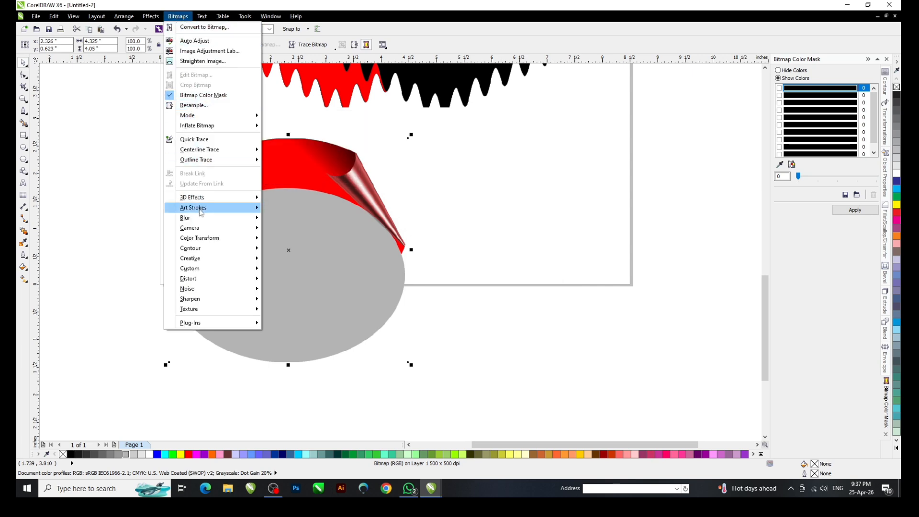
{"action": "mouse_move", "coordinate": [204, 202]}
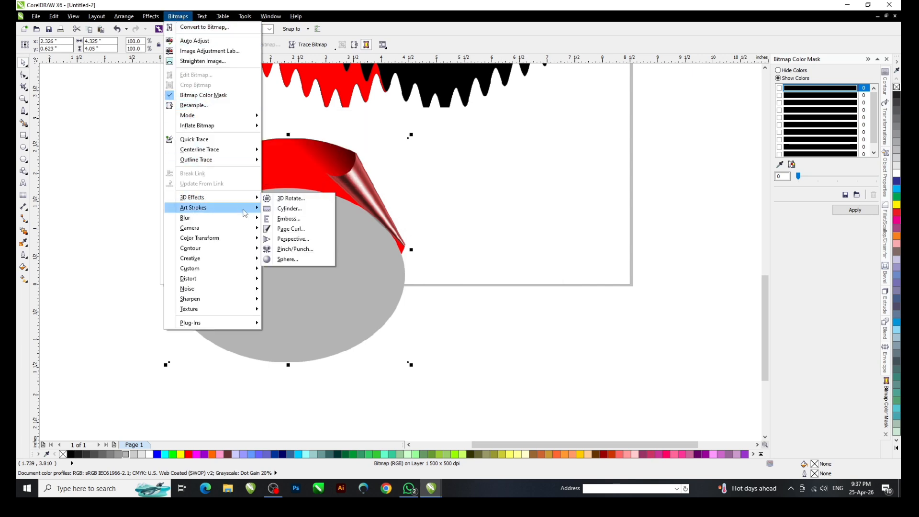
{"action": "left_click", "coordinate": [292, 260]}
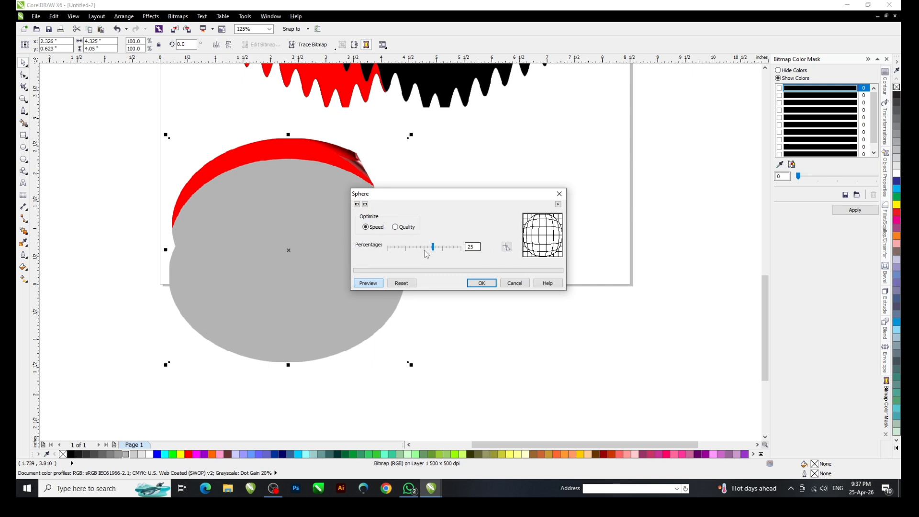
{"action": "left_click", "coordinate": [453, 248]}
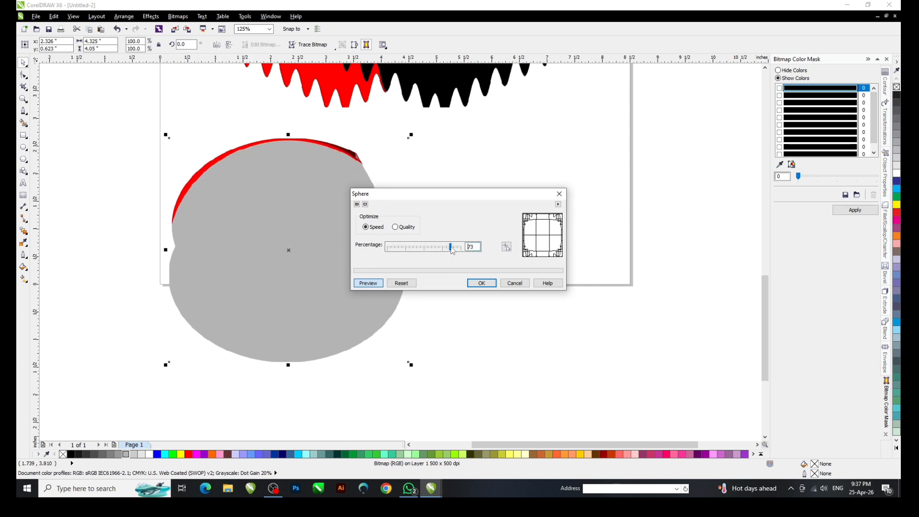
{"action": "left_click", "coordinate": [409, 250]}
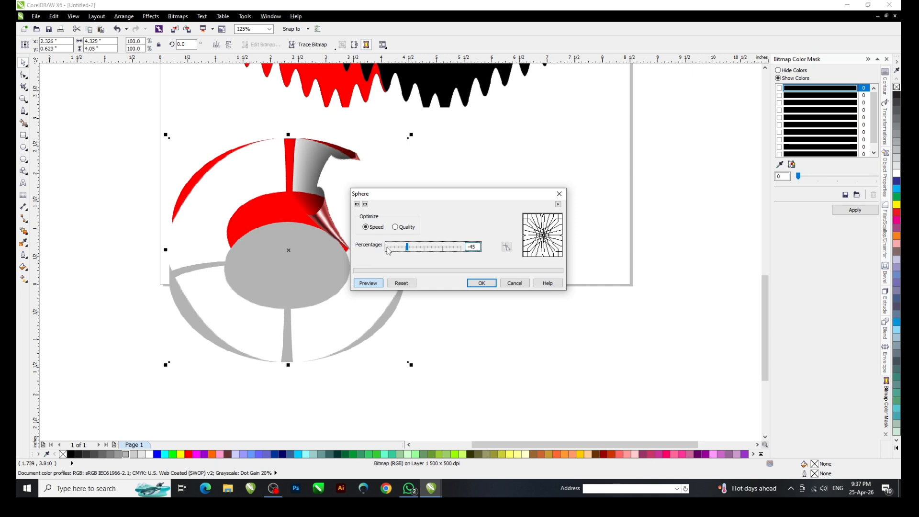
{"action": "left_click", "coordinate": [411, 249]}
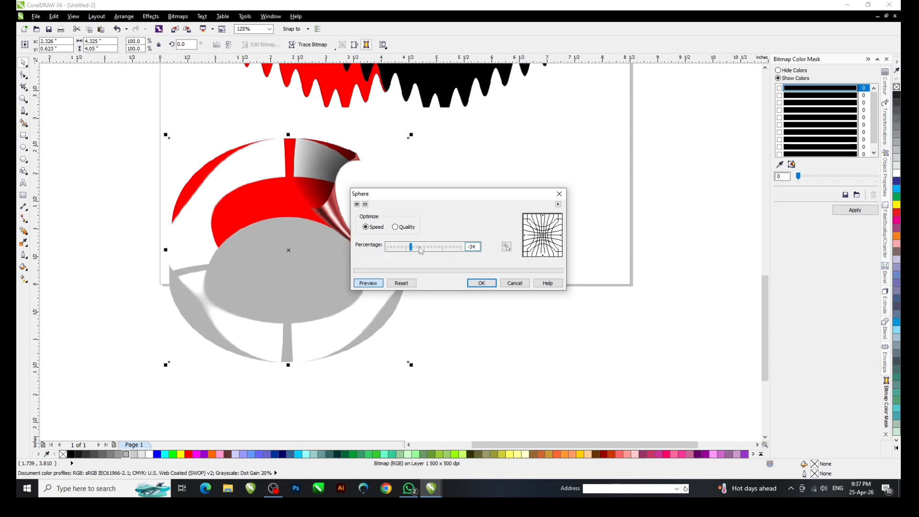
{"action": "left_click", "coordinate": [439, 249]}
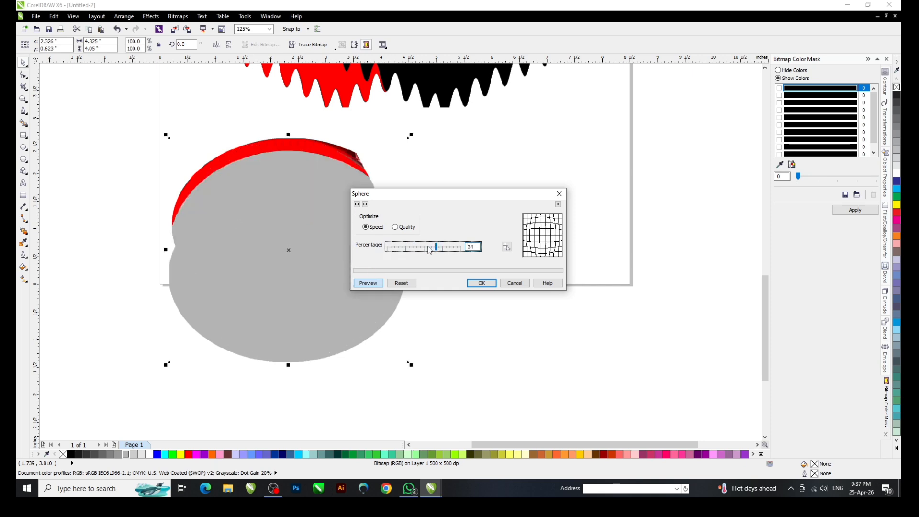
{"action": "left_click", "coordinate": [424, 246]}
{"action": "left_click_drag", "start_coordinate": [424, 246], "coordinate": [412, 251]}
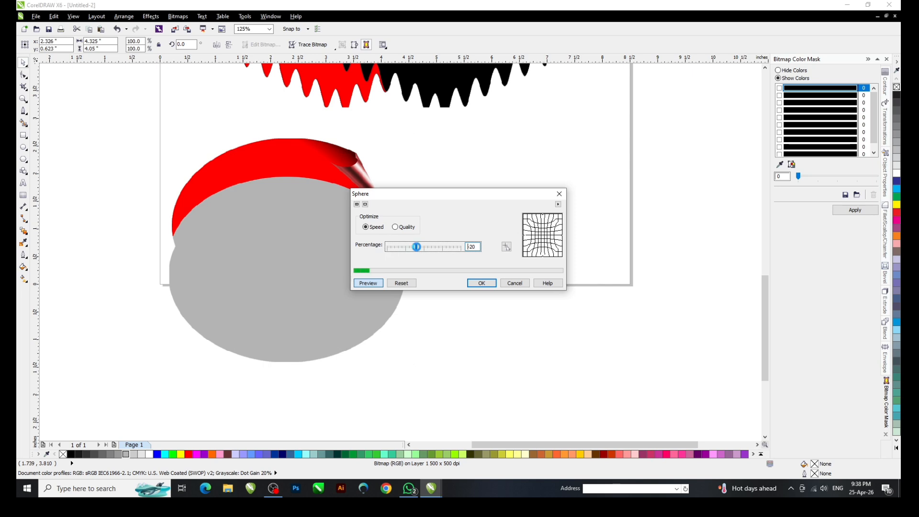
{"action": "left_click", "coordinate": [482, 283]}
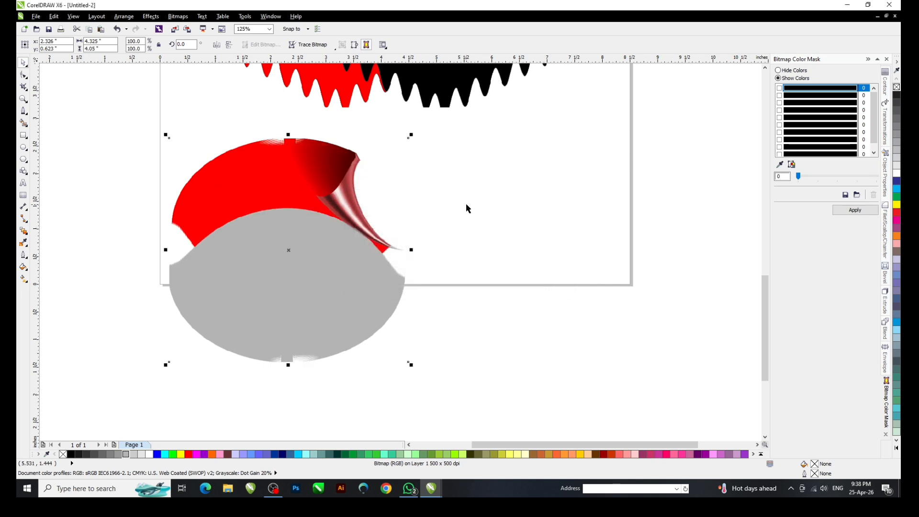
Step: Move the curled ellipse bitmap off the page, beside the rippled red hexagon
{"action": "scroll", "coordinate": [479, 211], "scroll_direction": "down", "scroll_amount": 3}
{"action": "scroll", "coordinate": [430, 241], "scroll_direction": "up", "scroll_amount": 2}
{"action": "scroll", "coordinate": [419, 205], "scroll_direction": "up", "scroll_amount": 1}
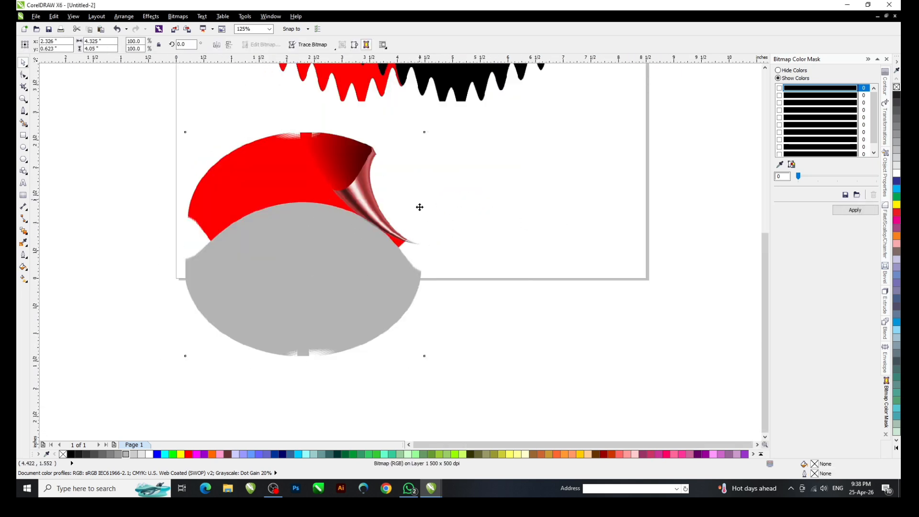
{"action": "scroll", "coordinate": [416, 232], "scroll_direction": "down", "scroll_amount": 3}
{"action": "scroll", "coordinate": [453, 208], "scroll_direction": "up", "scroll_amount": 3}
{"action": "scroll", "coordinate": [352, 239], "scroll_direction": "down", "scroll_amount": 2}
{"action": "left_click_drag", "start_coordinate": [351, 239], "coordinate": [289, 166]}
{"action": "scroll", "coordinate": [339, 123], "scroll_direction": "up", "scroll_amount": 1}
{"action": "left_click", "coordinate": [158, 16]}
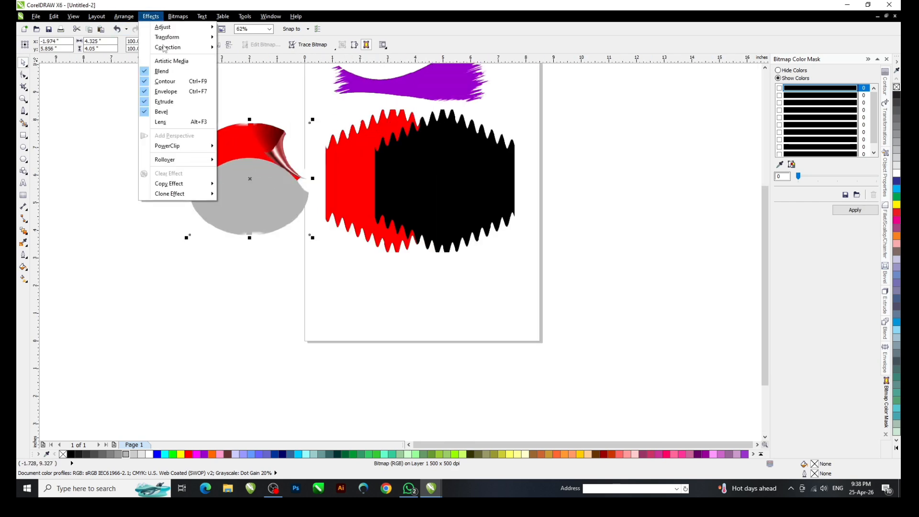
{"action": "mouse_move", "coordinate": [179, 148]}
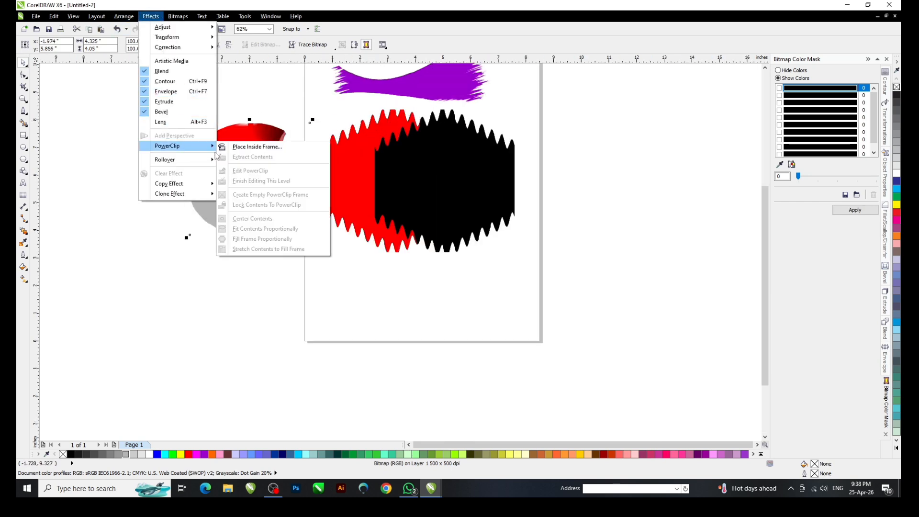
{"action": "left_click", "coordinate": [111, 103]}
Step: Try the Fabric creative effect on the ellipse bitmap with Quilt style, size 10, complete 100 and brightness 50
{"action": "left_click", "coordinate": [178, 16]}
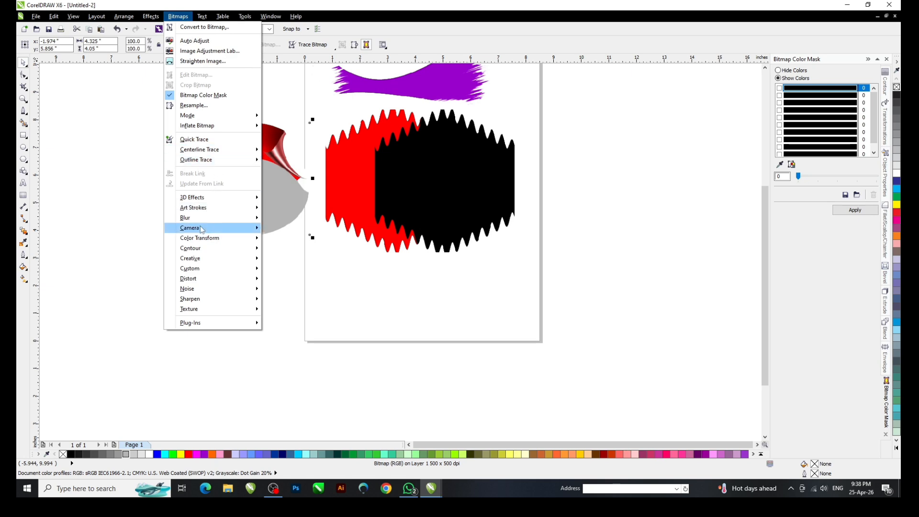
{"action": "mouse_move", "coordinate": [206, 257]}
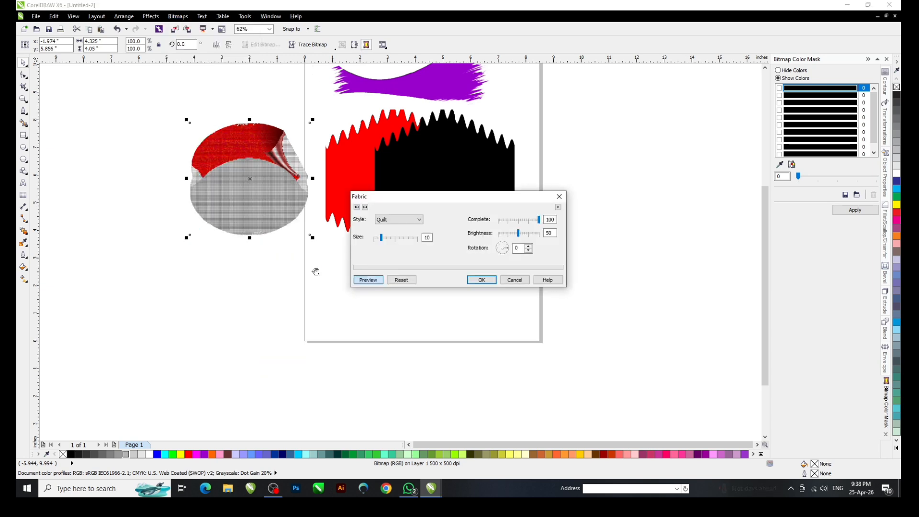
{"action": "left_click", "coordinate": [514, 280]}
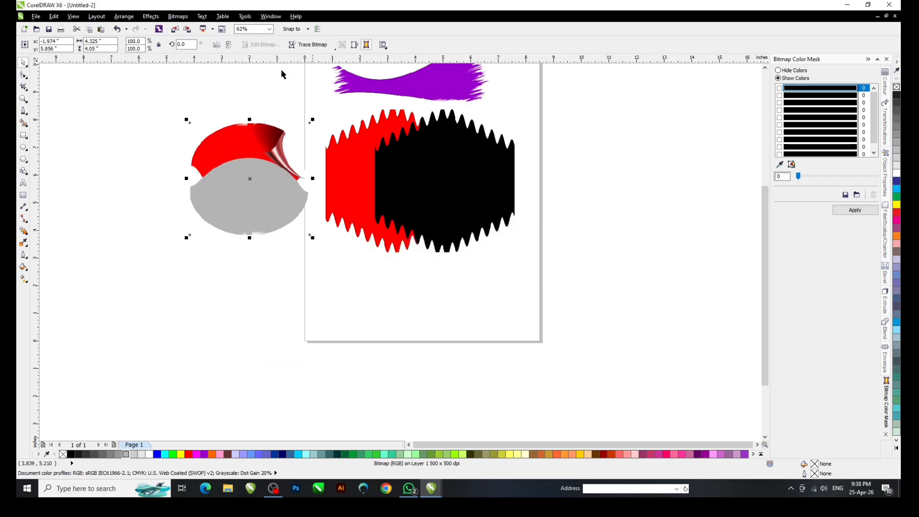
Step: Try the Particles effect with Stars style on the ellipse bitmap, using coloration 98 and transparency 90
{"action": "left_click", "coordinate": [177, 17]}
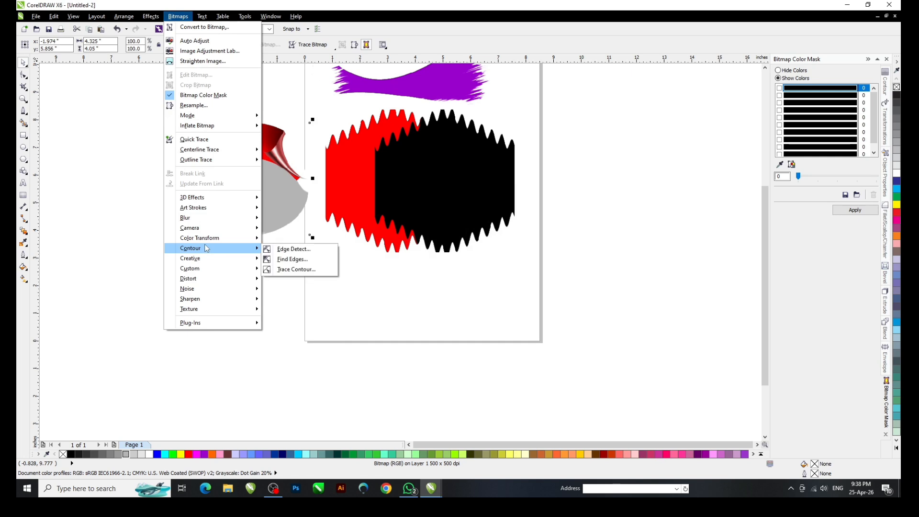
{"action": "mouse_move", "coordinate": [210, 259]}
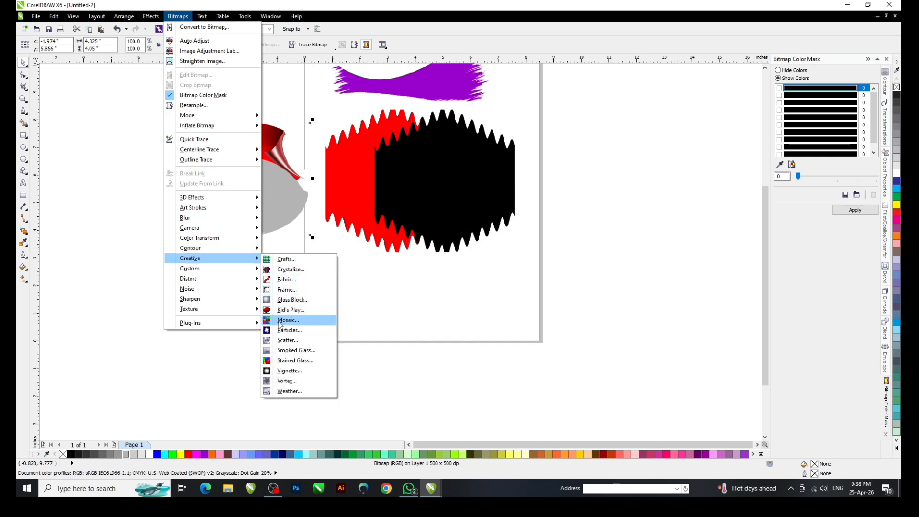
{"action": "left_click", "coordinate": [285, 338]}
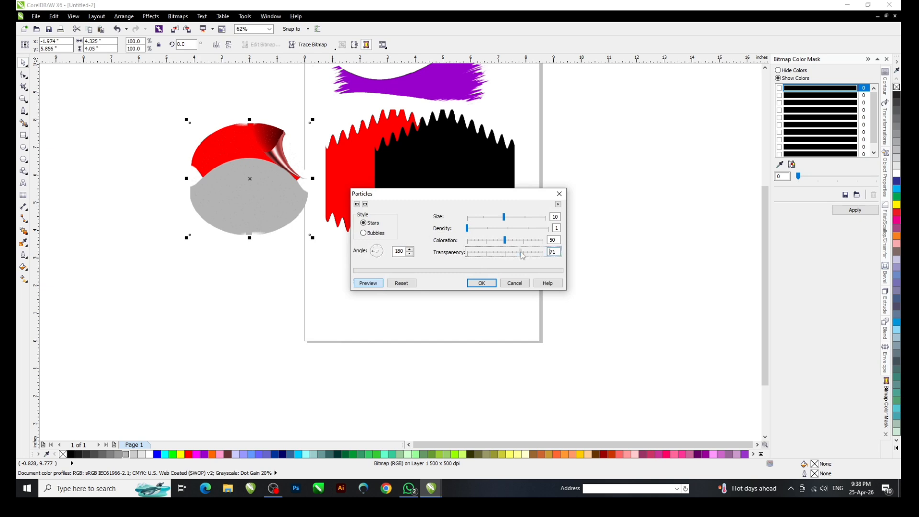
{"action": "left_click_drag", "start_coordinate": [505, 252], "coordinate": [520, 252]}
{"action": "left_click", "coordinate": [521, 237]}
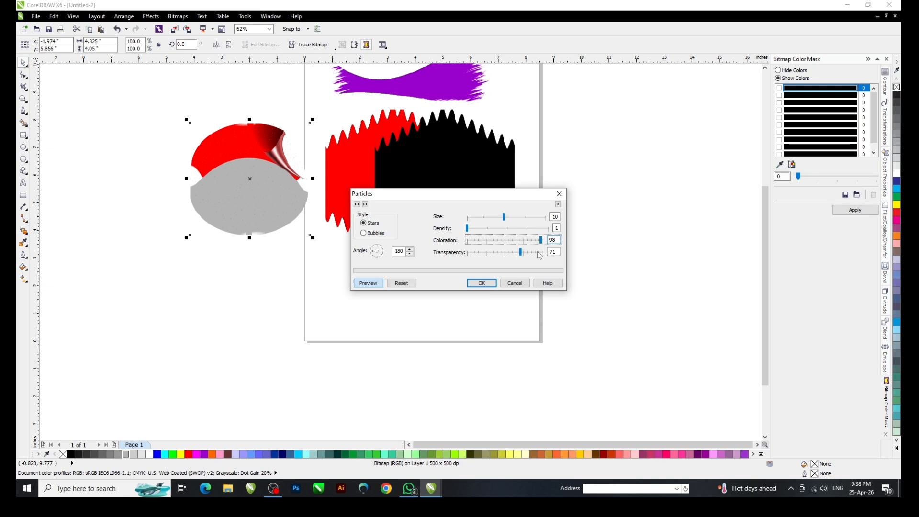
{"action": "left_click", "coordinate": [536, 251]}
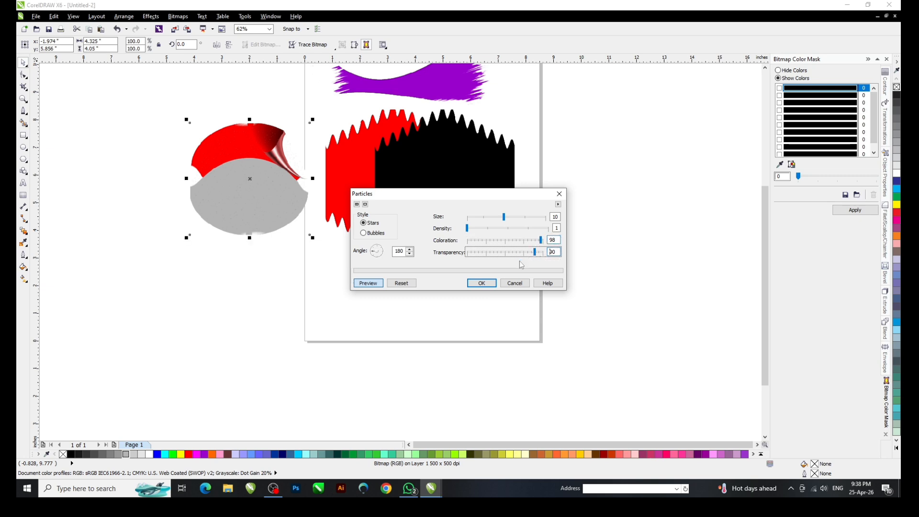
{"action": "left_click", "coordinate": [514, 283]}
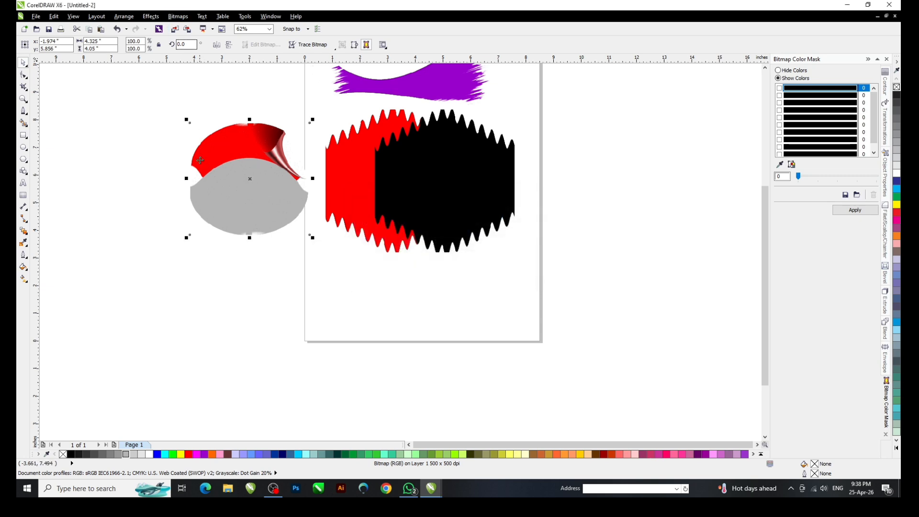
Step: Apply the Frame creative effect to the ellipse bitmap with the Square_1.cpt photo frame, and deselect it
{"action": "left_click", "coordinate": [177, 17]}
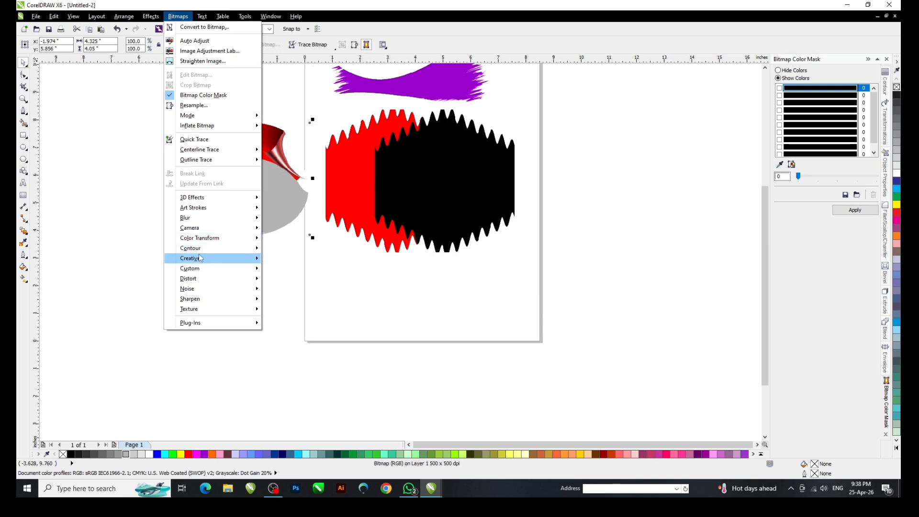
{"action": "mouse_move", "coordinate": [204, 259]}
{"action": "left_click", "coordinate": [286, 290]}
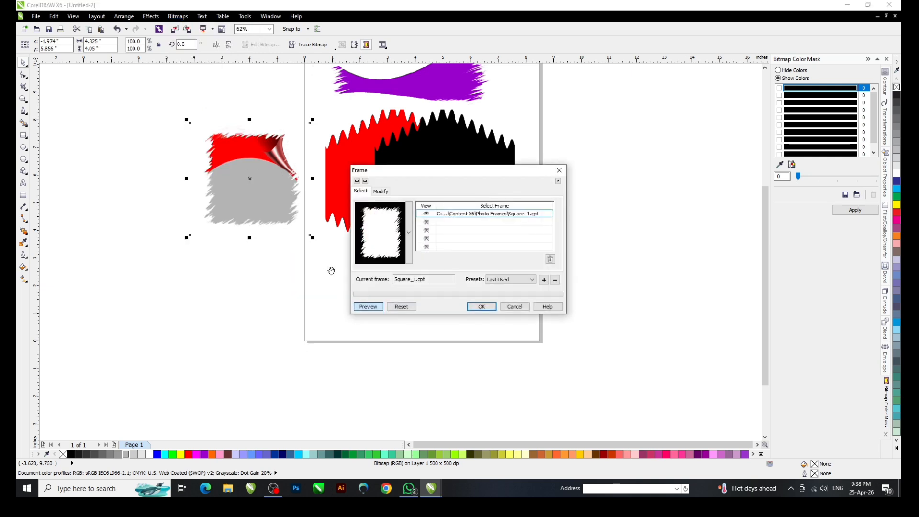
{"action": "left_click", "coordinate": [478, 307]}
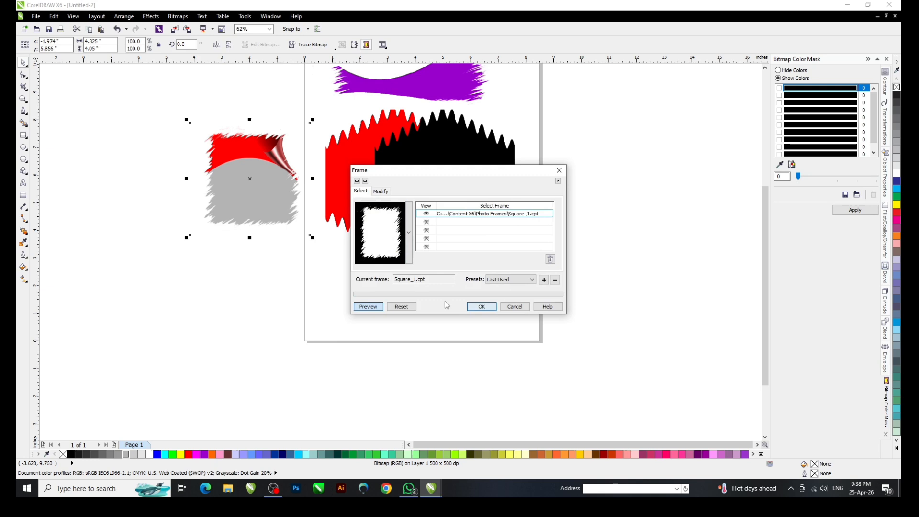
{"action": "left_click", "coordinate": [193, 254]}
{"action": "scroll", "coordinate": [241, 140], "scroll_direction": "up", "scroll_amount": 2}
{"action": "scroll", "coordinate": [182, 142], "scroll_direction": "down", "scroll_amount": 2}
{"action": "scroll", "coordinate": [214, 170], "scroll_direction": "up", "scroll_amount": 2}
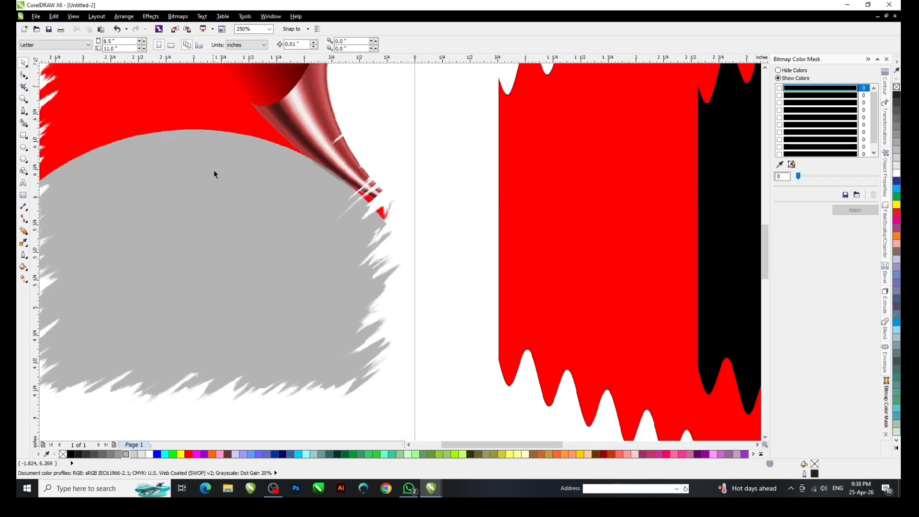
{"action": "scroll", "coordinate": [308, 199], "scroll_direction": "down", "scroll_amount": 3}
{"action": "scroll", "coordinate": [345, 218], "scroll_direction": "up", "scroll_amount": 1}
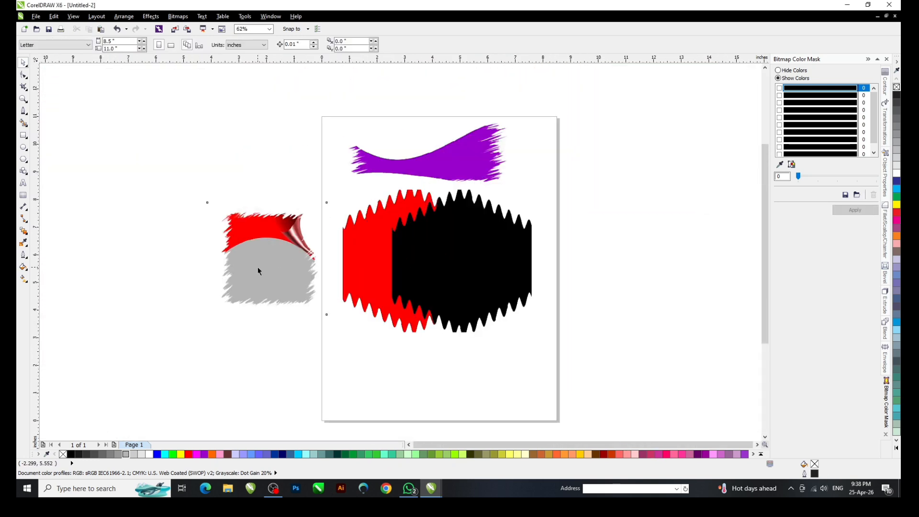
Step: Move the framed ellipse bitmap onto the lower part of the page, below the rippled hexagons, and deselect it
{"action": "left_click", "coordinate": [259, 267]}
{"action": "scroll", "coordinate": [258, 267], "scroll_direction": "down", "scroll_amount": 1}
{"action": "scroll", "coordinate": [327, 335], "scroll_direction": "up", "scroll_amount": 2}
{"action": "left_click_drag", "start_coordinate": [327, 345], "coordinate": [268, 265]}
{"action": "scroll", "coordinate": [269, 265], "scroll_direction": "down", "scroll_amount": 1}
{"action": "left_click", "coordinate": [378, 288]}
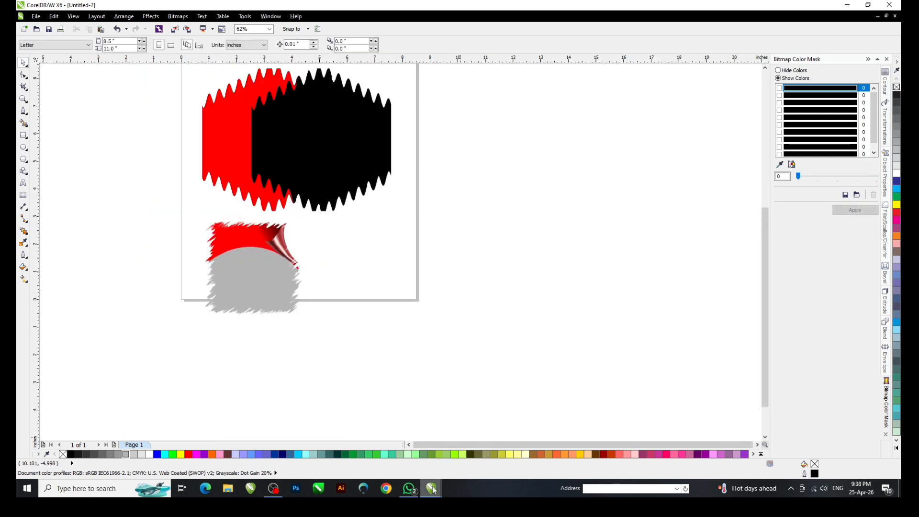